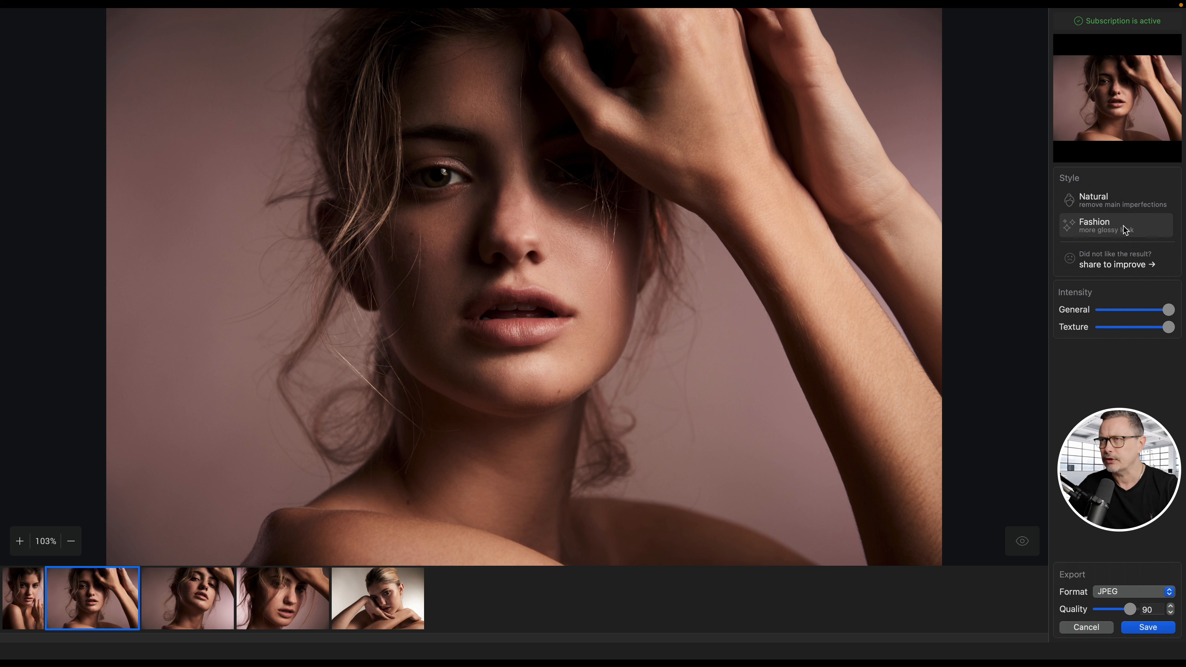
# - Compare the Fashion retouch of the second photo with its original, both in full and close up on the face
pyautogui.click(1021, 542)
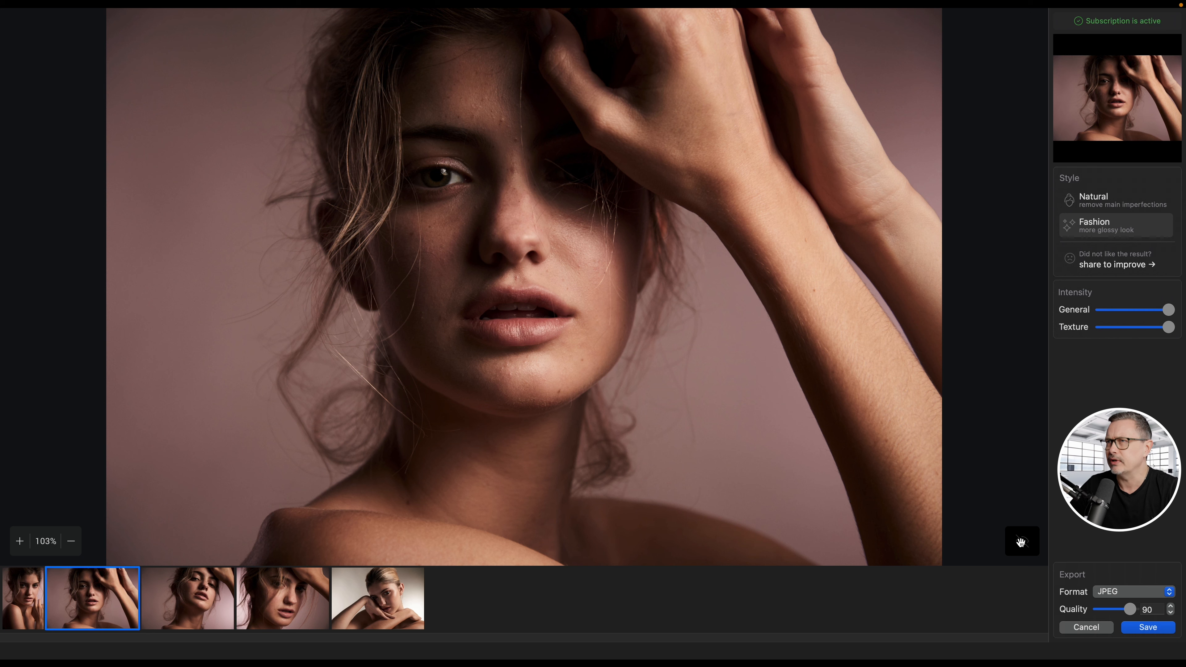
pyautogui.click(1020, 542)
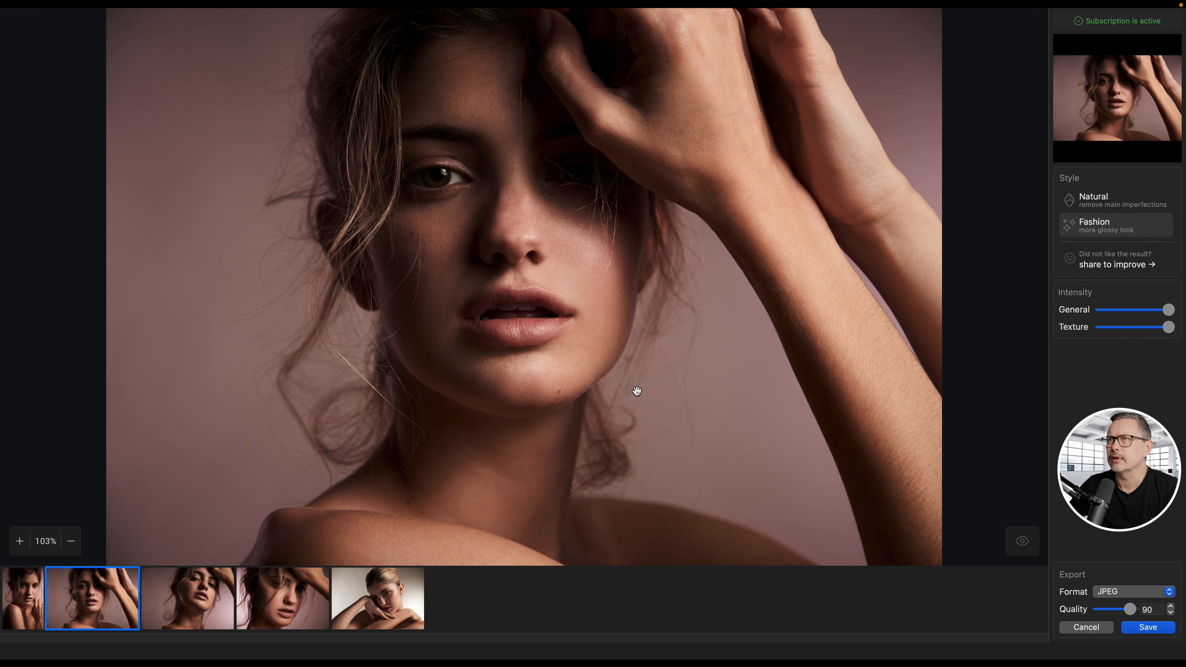
pyautogui.scroll(3, 444, 211)
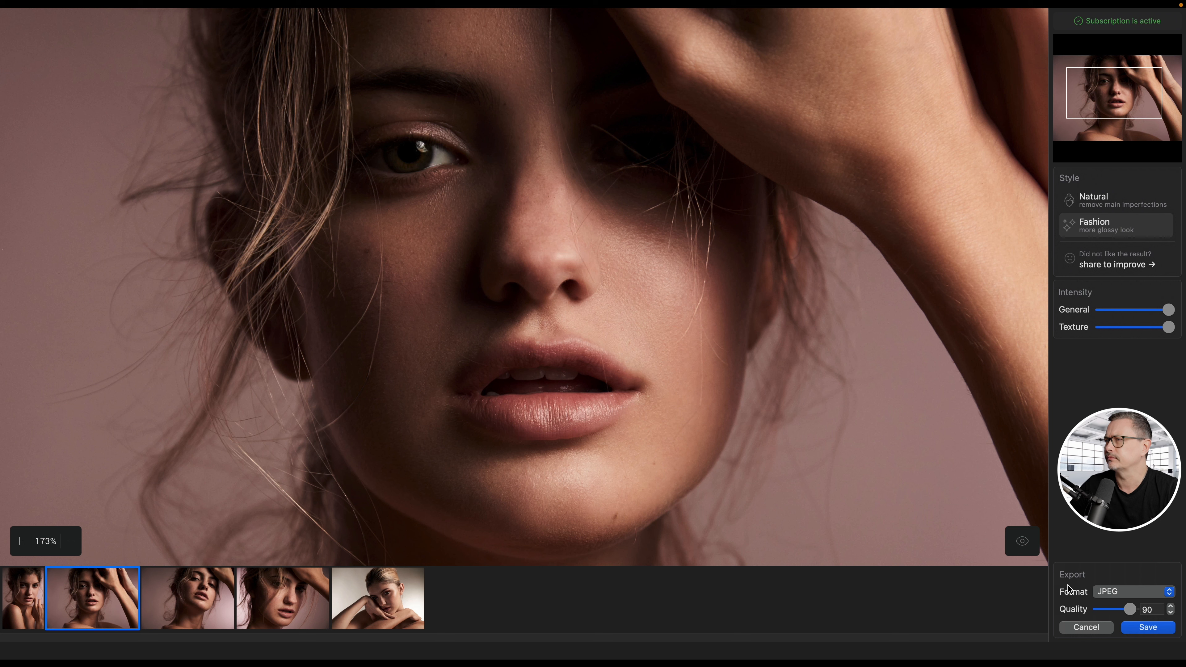
pyautogui.click(1022, 543)
pyautogui.click(1022, 541)
pyautogui.click(1021, 542)
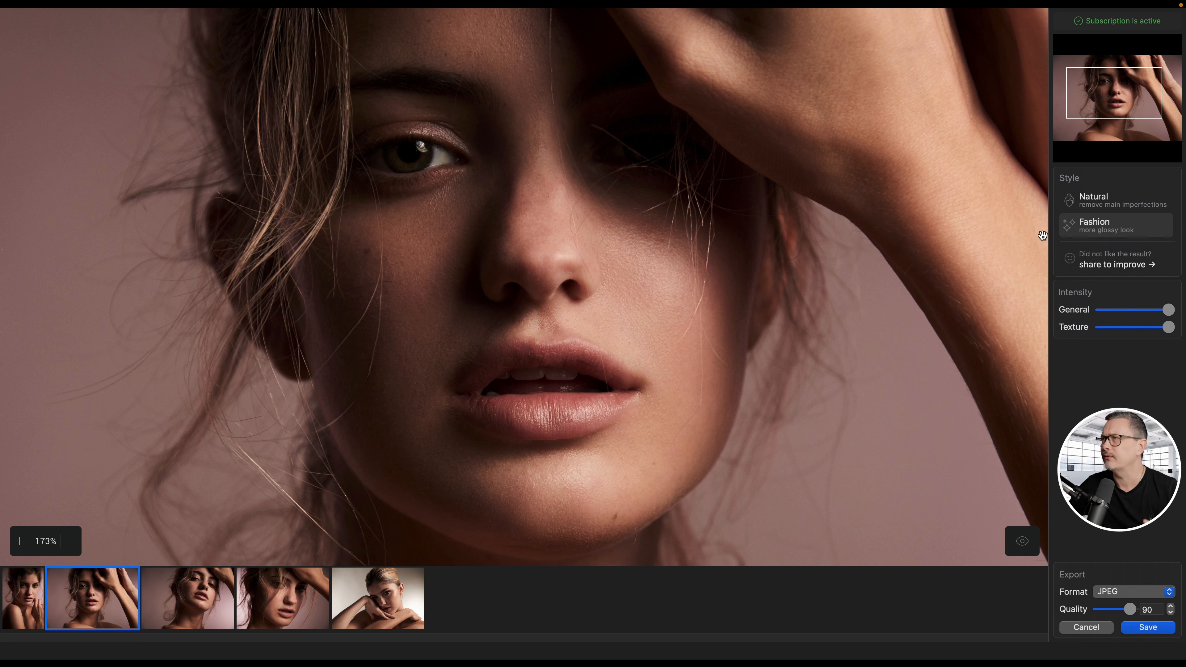
# - Alternate the second photo's retouch style between Natural and Fashion to compare them, and leave Natural applied
pyautogui.click(1110, 202)
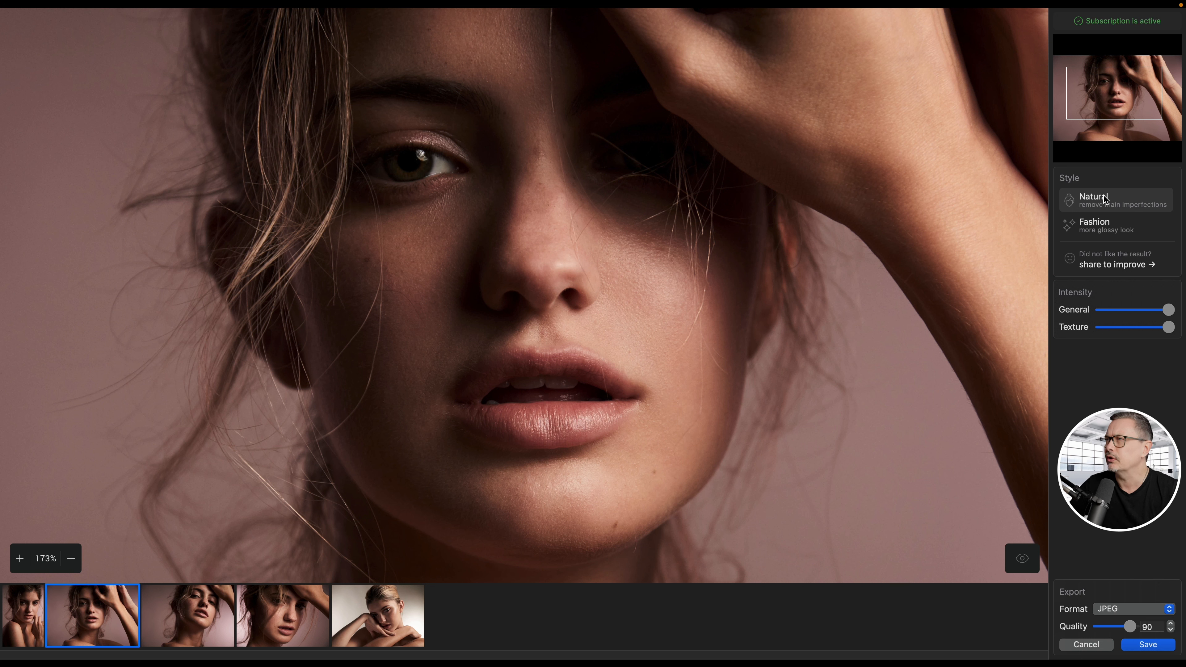
pyautogui.click(1115, 230)
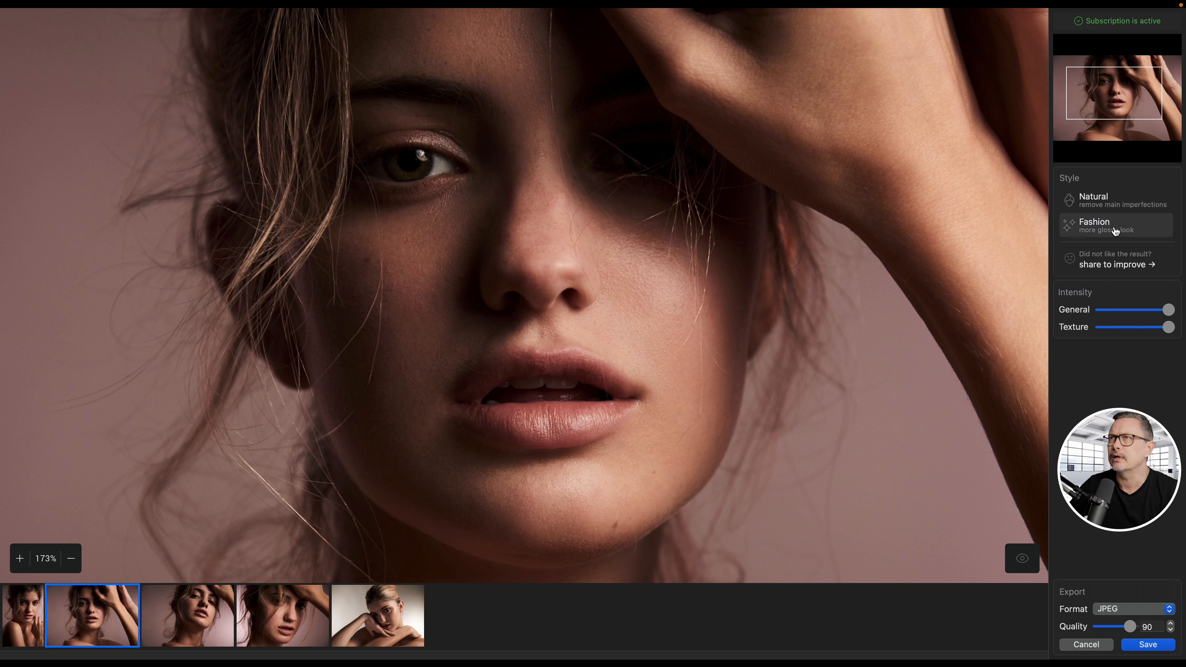
pyautogui.click(1119, 209)
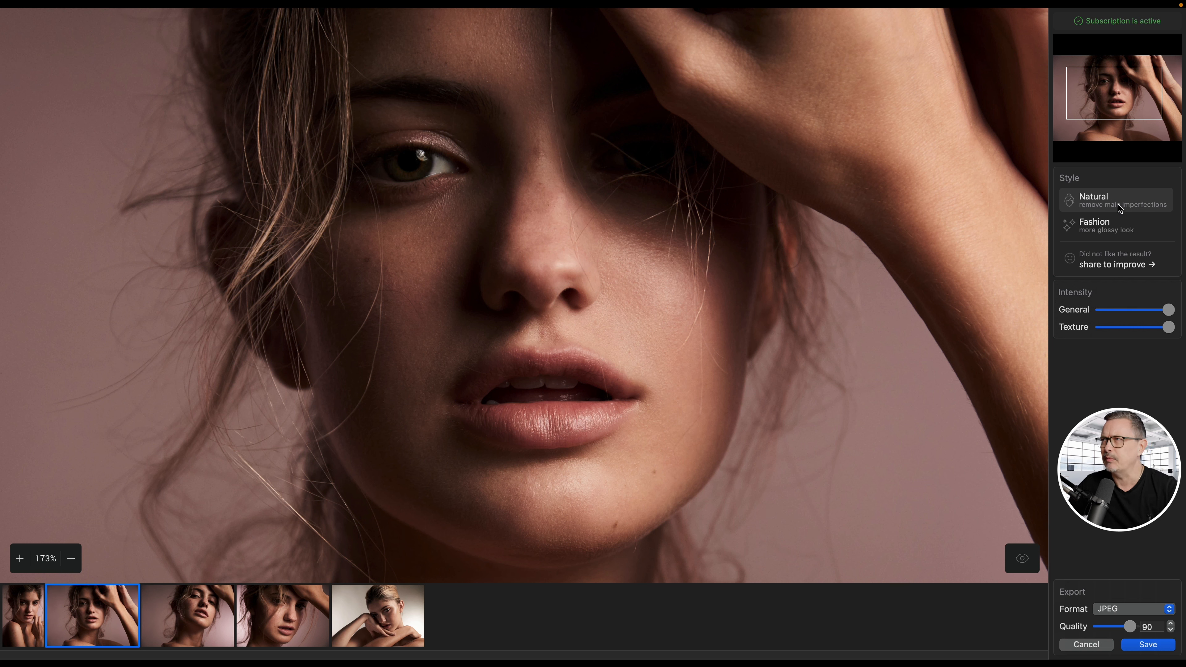
pyautogui.click(1119, 227)
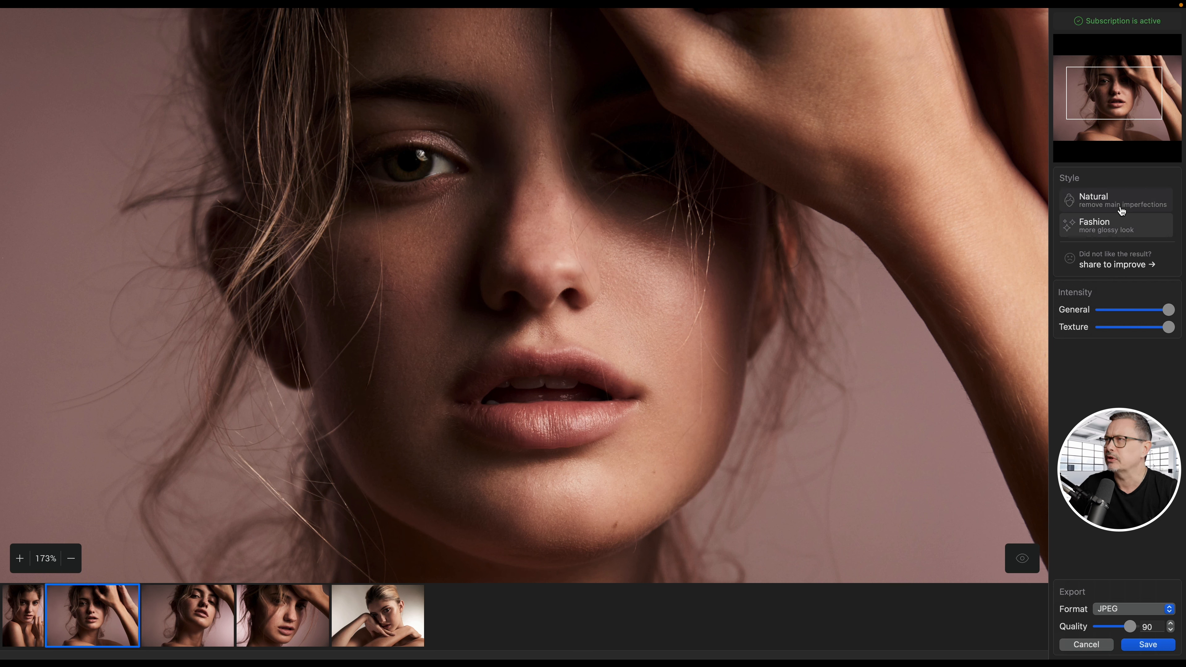
pyautogui.click(1120, 208)
pyautogui.click(1121, 226)
pyautogui.click(1121, 208)
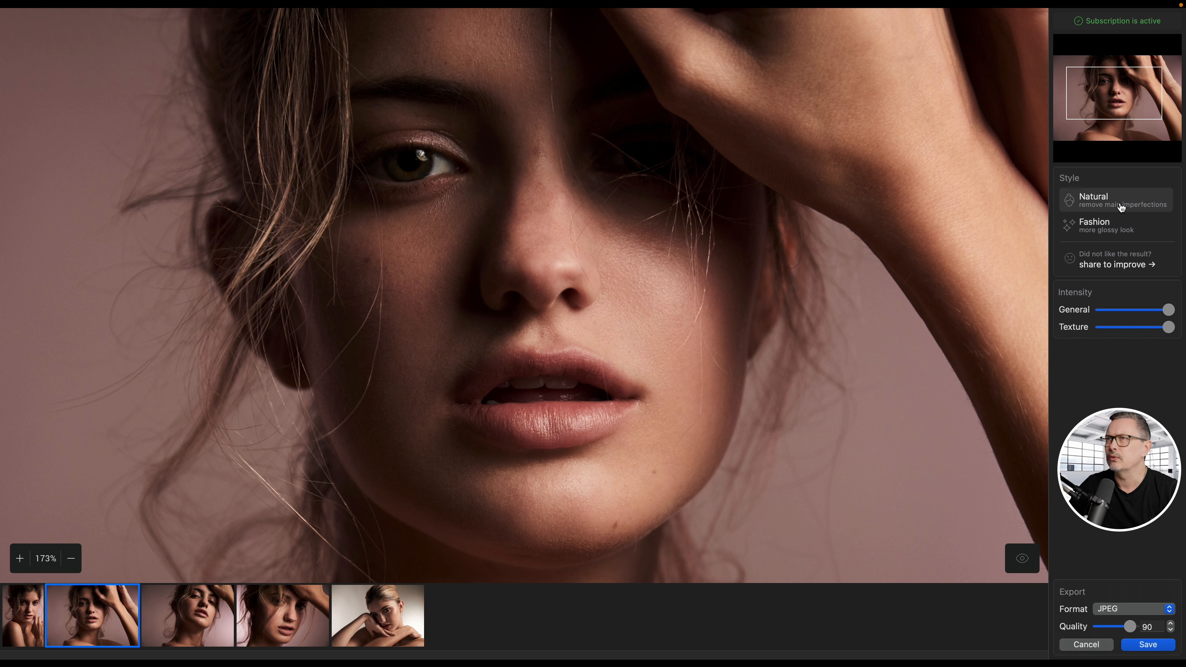
# - Compare the Natural retouch with the original photo, examining the skin texture around the nose and cheeks up close
pyautogui.click(1022, 558)
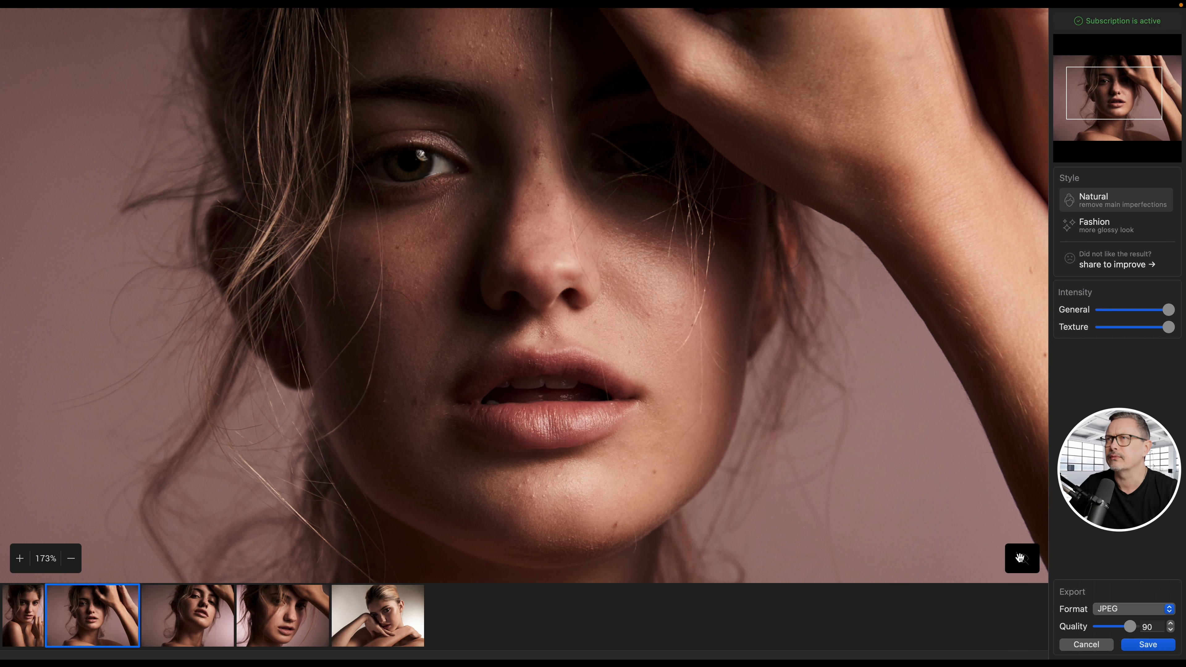
pyautogui.click(1021, 558)
pyautogui.scroll(5, 617, 284)
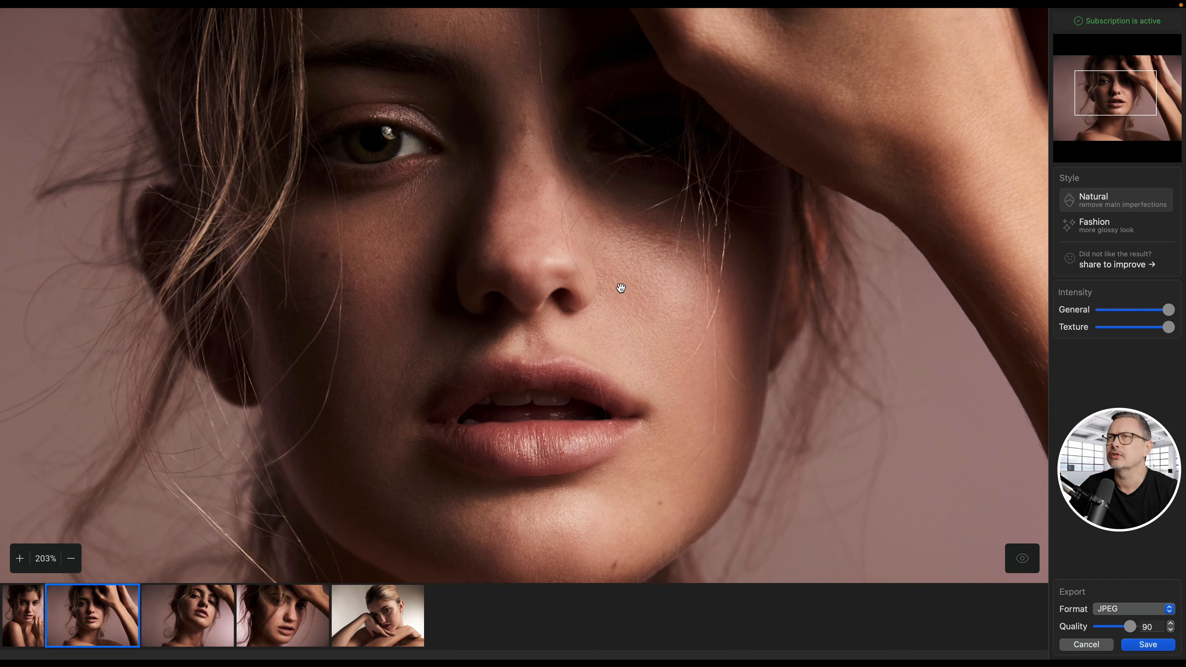
pyautogui.moveTo(587, 289); pyautogui.dragTo(727, 328)
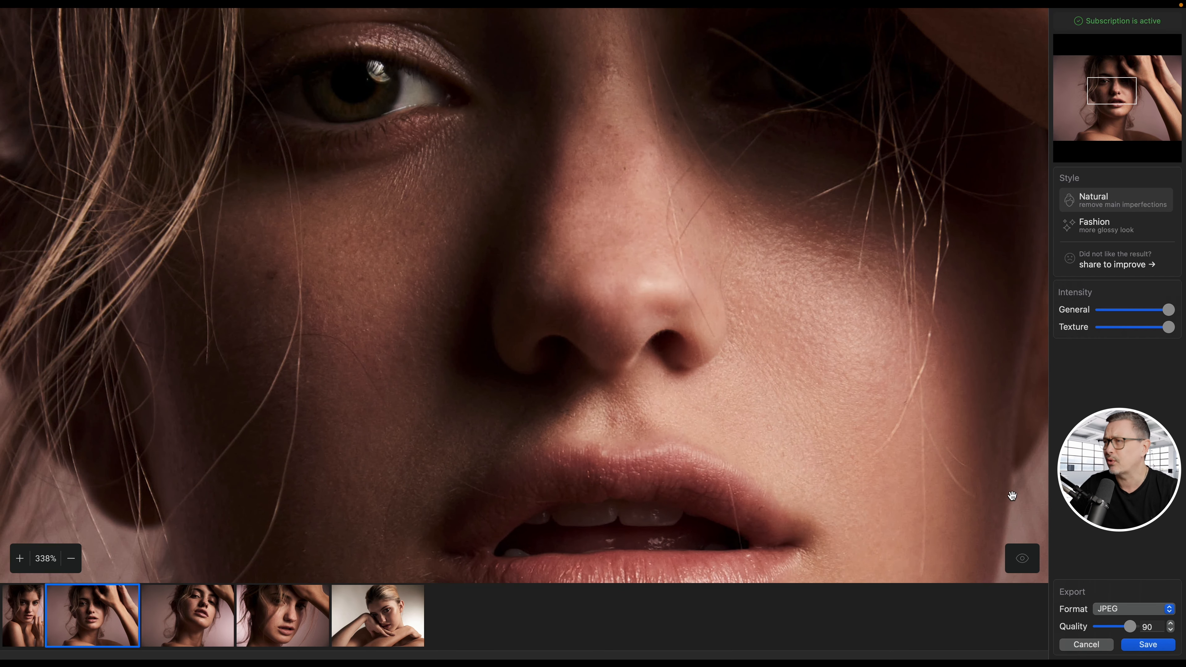
pyautogui.click(1021, 560)
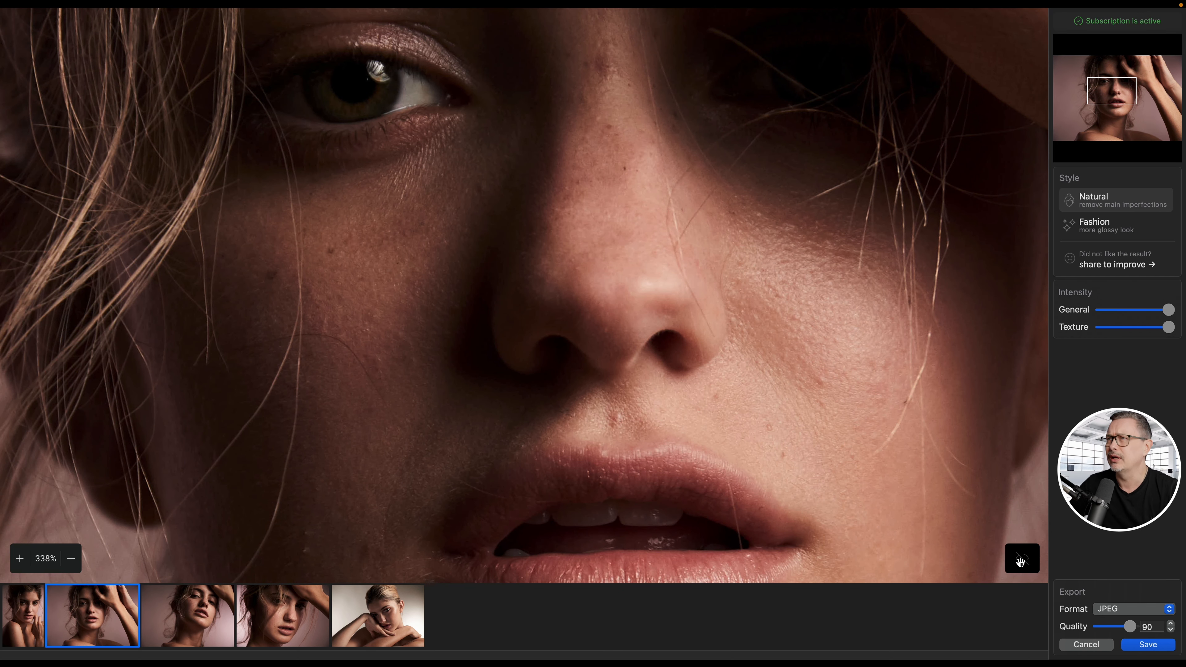
pyautogui.click(1021, 562)
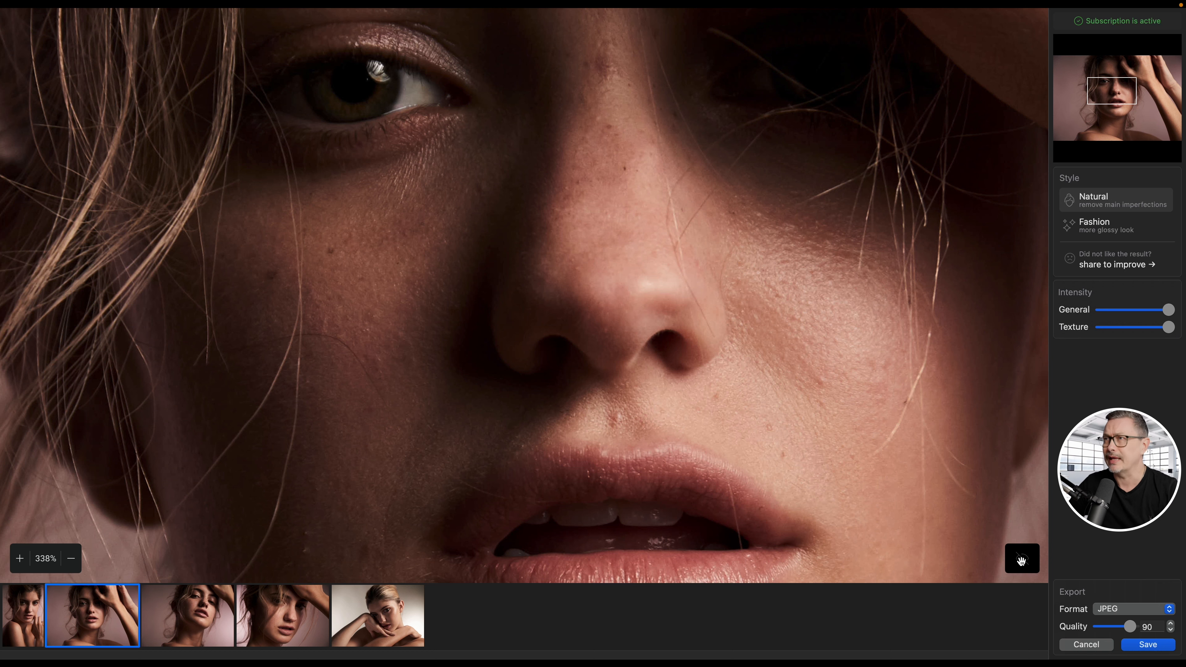
pyautogui.scroll(-5, 919, 429)
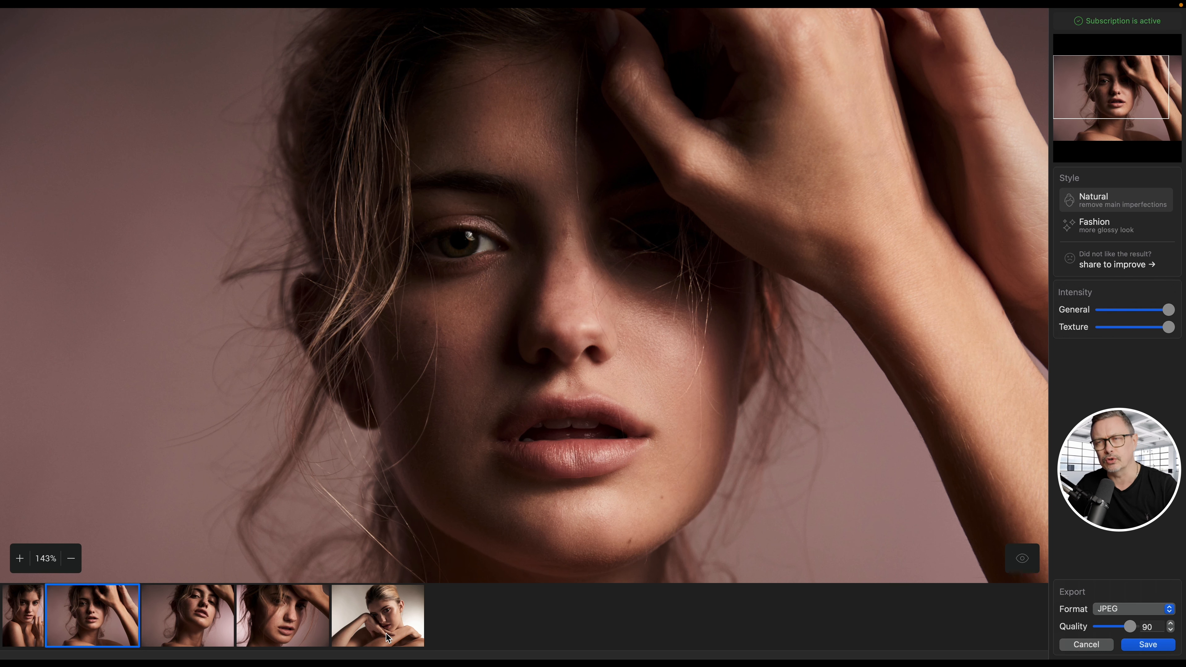
# - Review the retouched results of the third, first, fifth and fourth photos in the batch
pyautogui.click(191, 623)
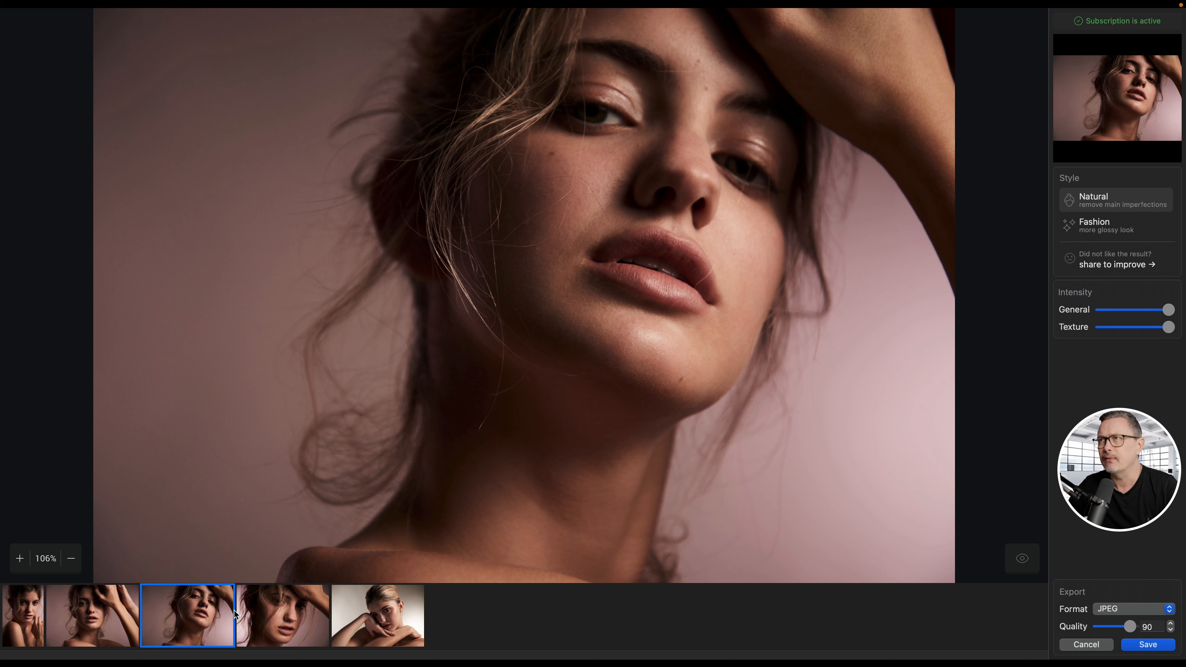
pyautogui.click(19, 617)
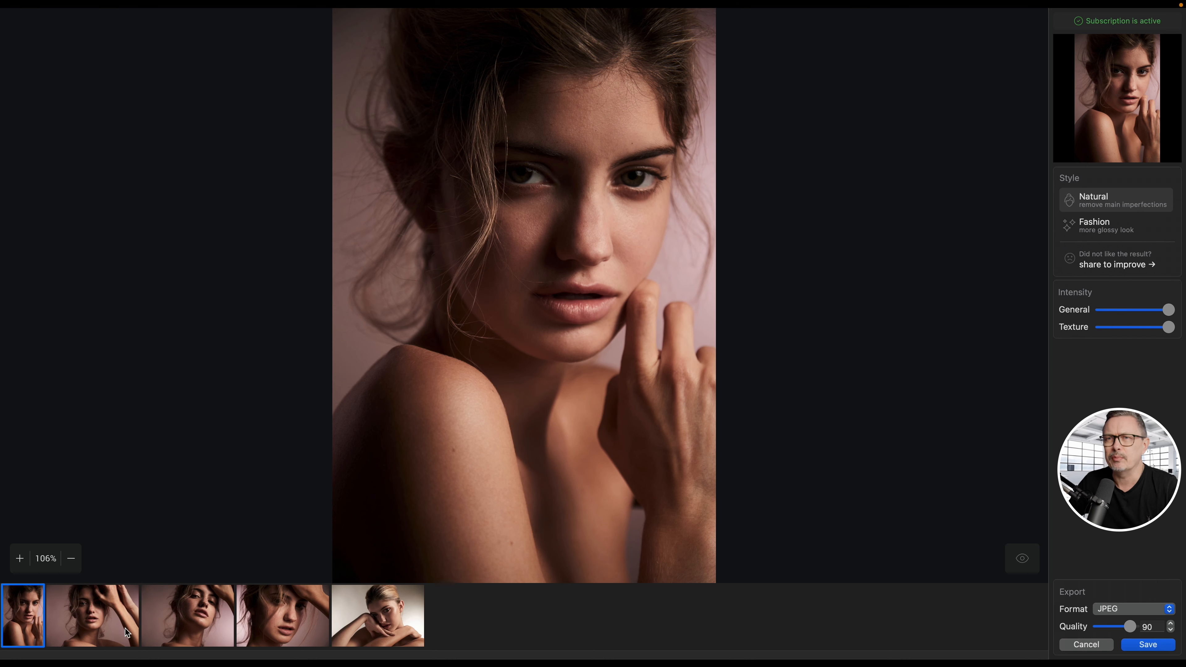
pyautogui.click(380, 633)
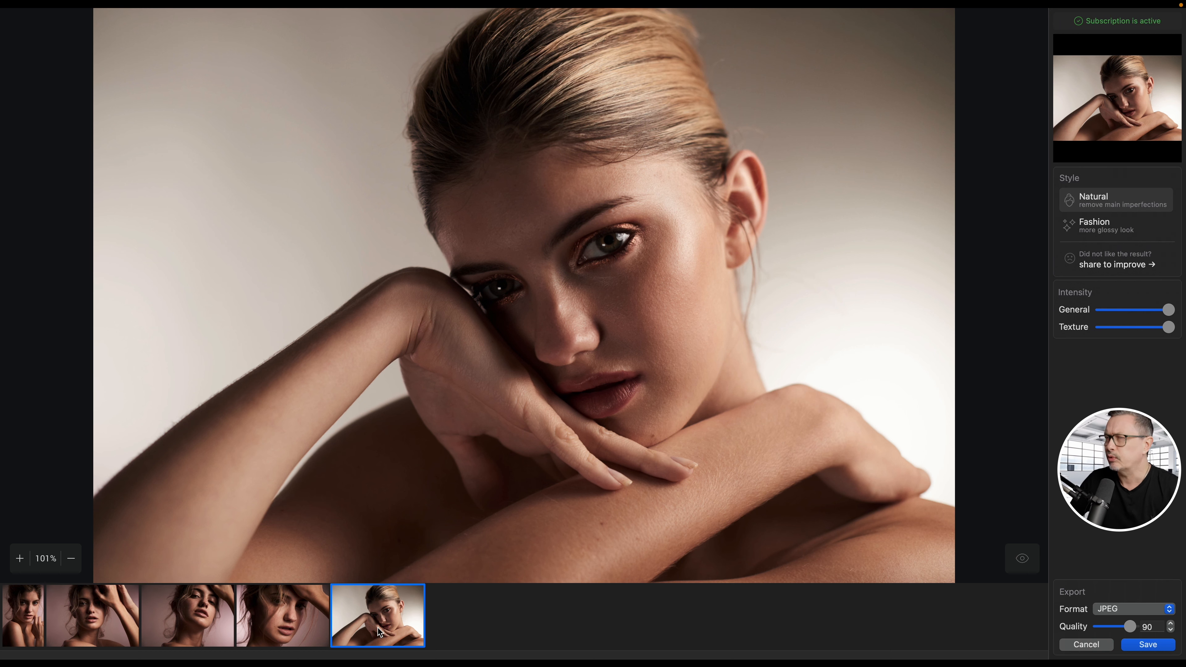
pyautogui.click(280, 630)
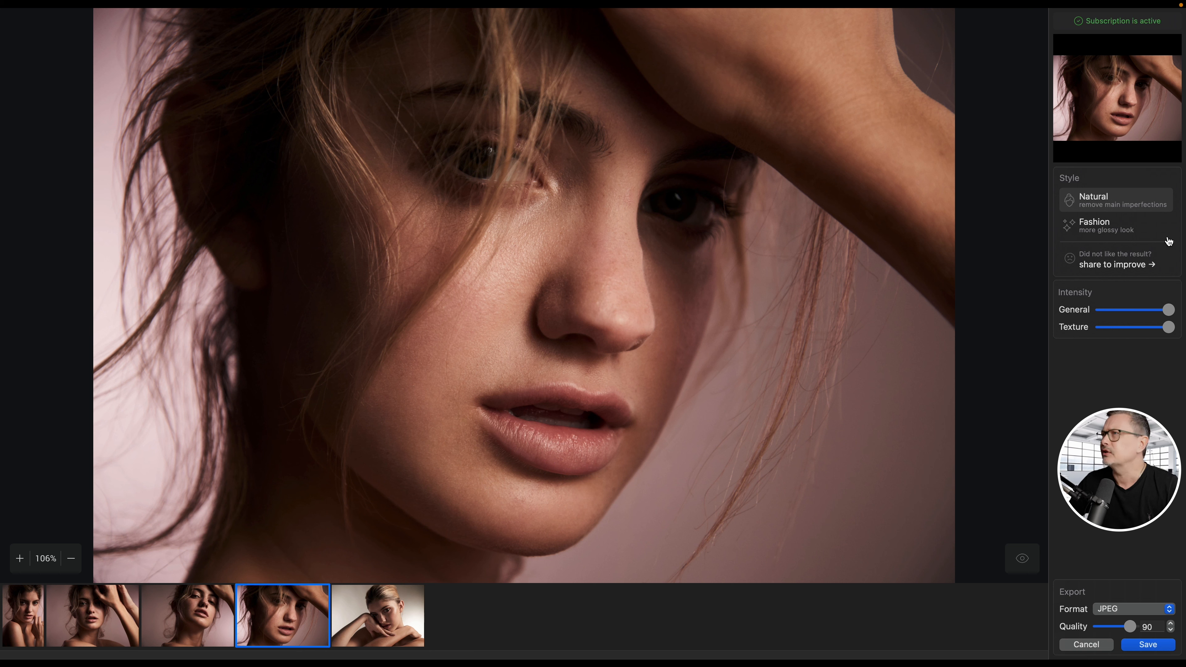
# - Apply the Fashion style to the fourth photo, check it against the original, and lower the Texture intensity to under half
pyautogui.click(1128, 228)
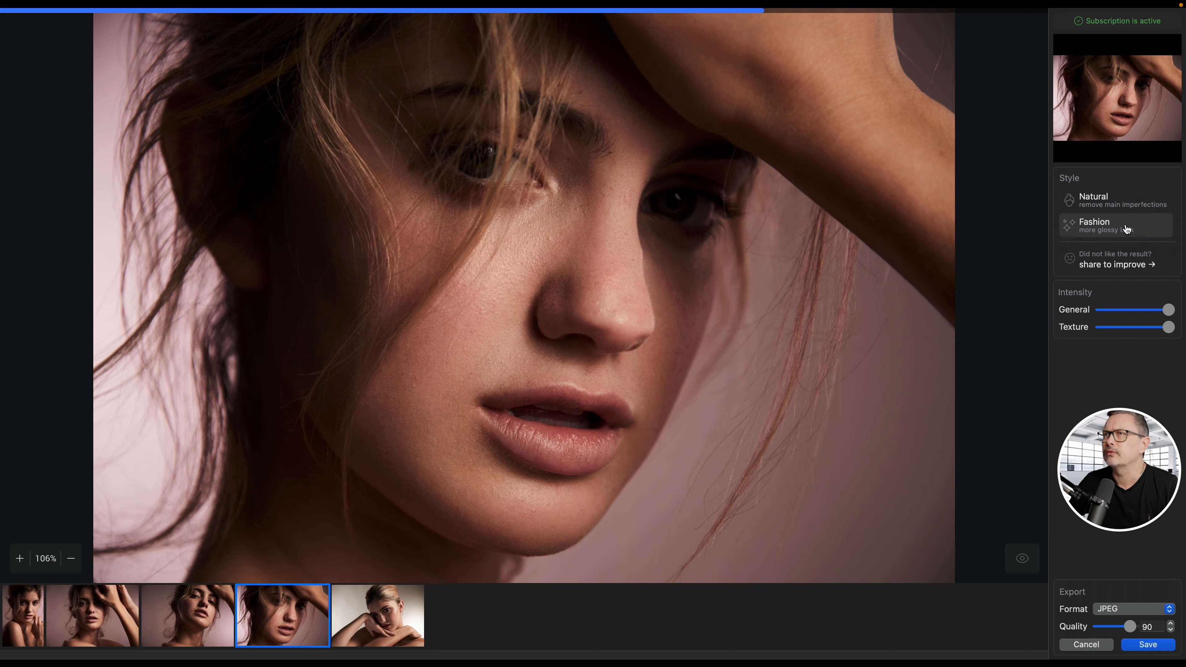
pyautogui.click(1131, 205)
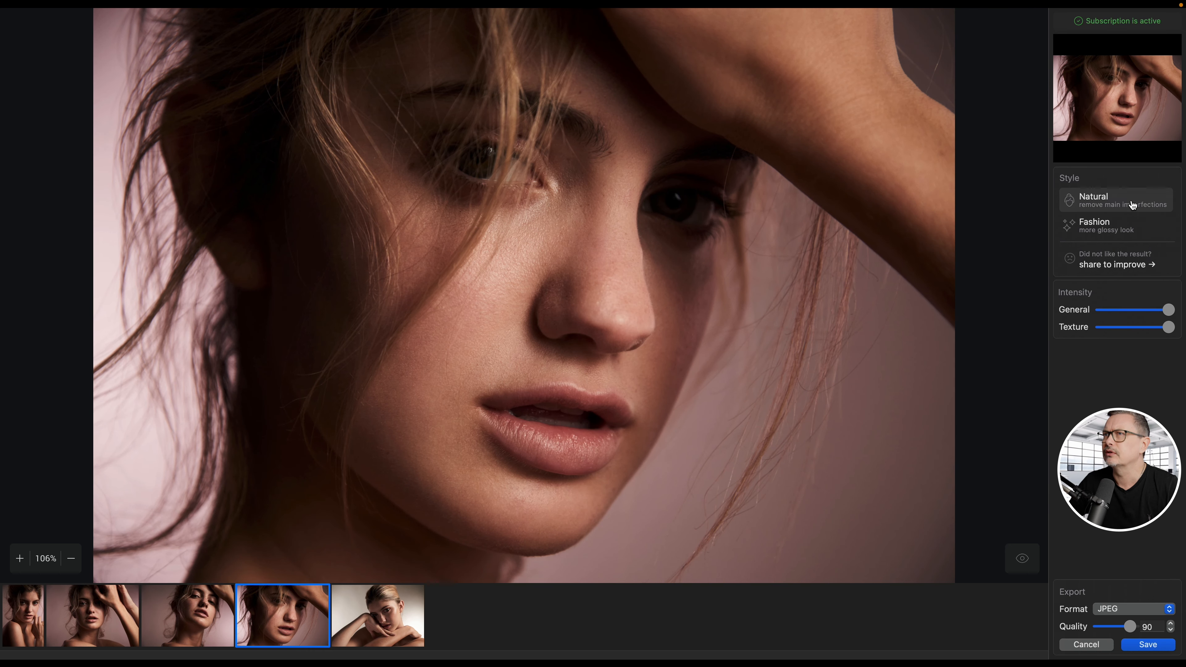
pyautogui.click(1131, 228)
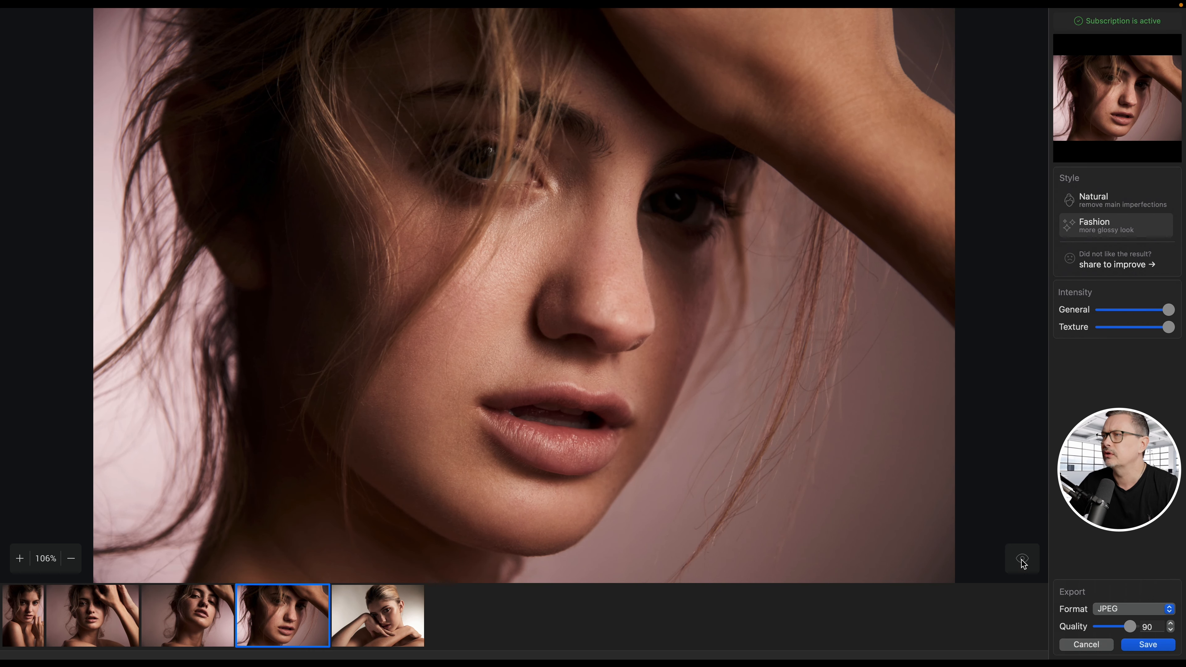
pyautogui.click(1022, 560)
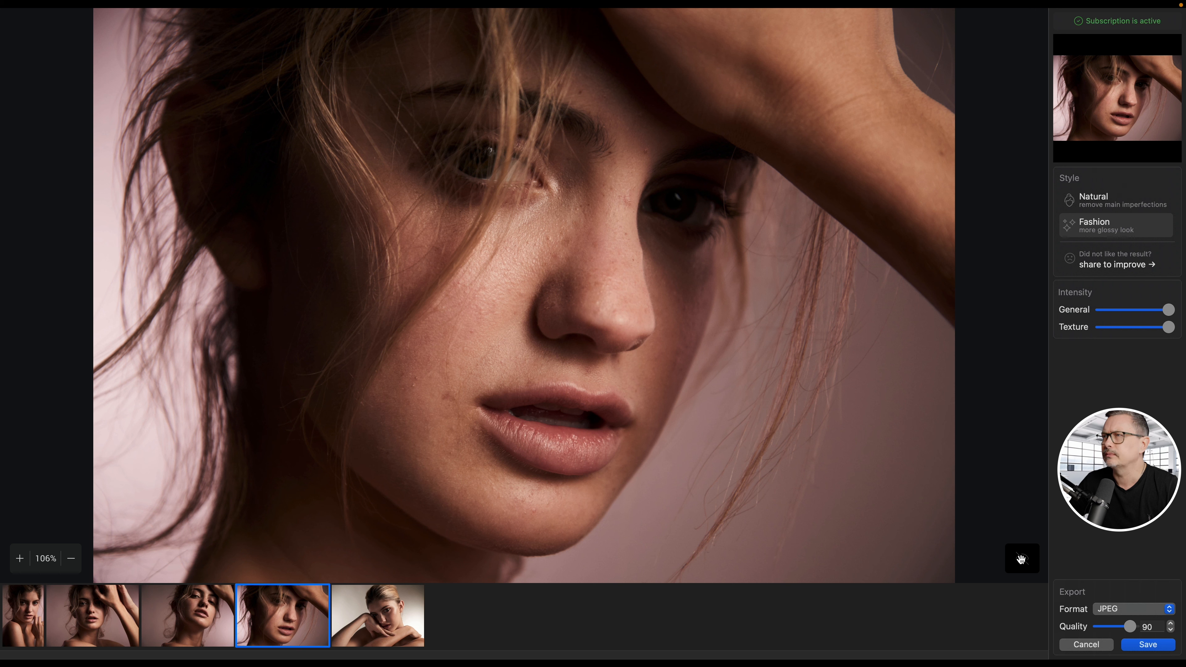
pyautogui.click(1021, 559)
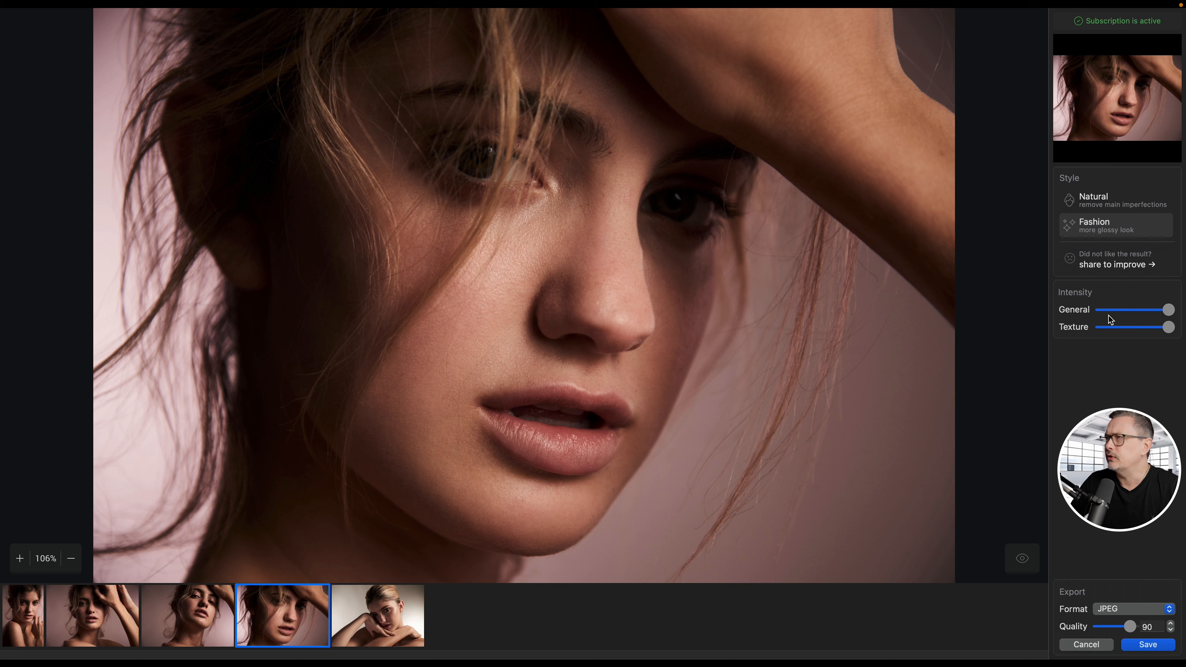
pyautogui.moveTo(1124, 313)
pyautogui.mouseDown()
pyautogui.moveTo(1082, 318)
pyautogui.moveTo(1171, 318)
pyautogui.moveTo(1075, 319)
pyautogui.moveTo(1172, 317)
pyautogui.moveTo(1156, 333)
pyautogui.moveTo(1103, 333)
pyautogui.moveTo(1171, 333)
pyautogui.moveTo(1111, 332)
pyautogui.moveTo(1169, 330)
pyautogui.moveTo(1125, 332)
pyautogui.mouseUp()
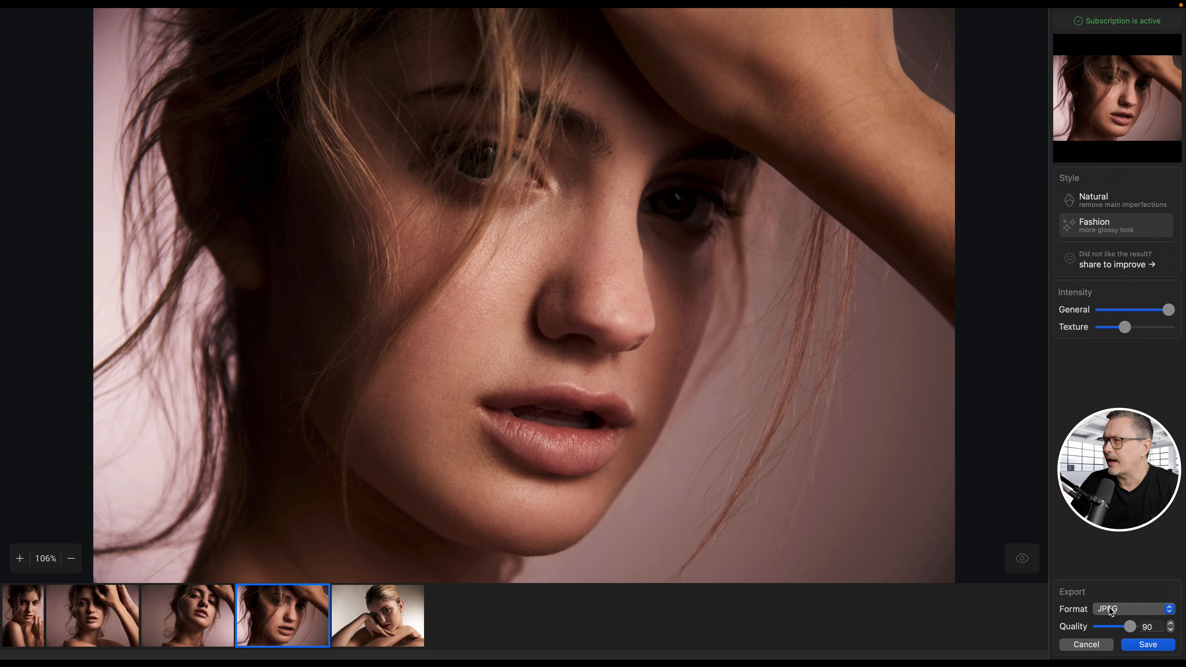
# - Keep JPEG as the export format and set the export quality to 100
pyautogui.click(1153, 609)
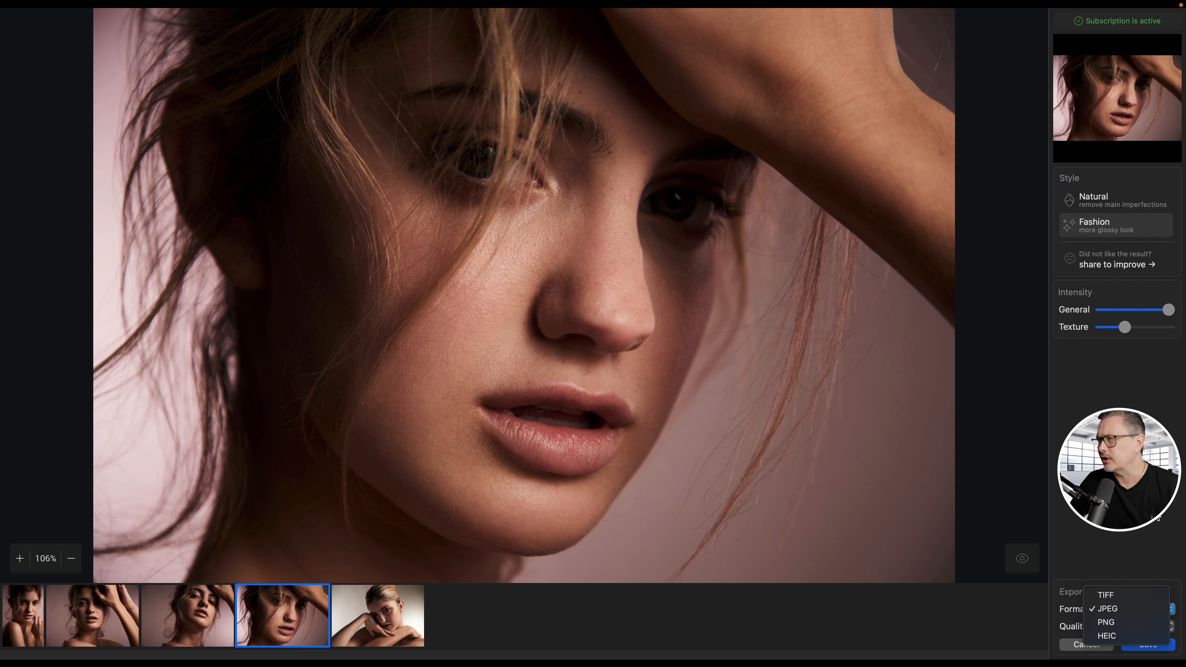
pyautogui.press('Escape')
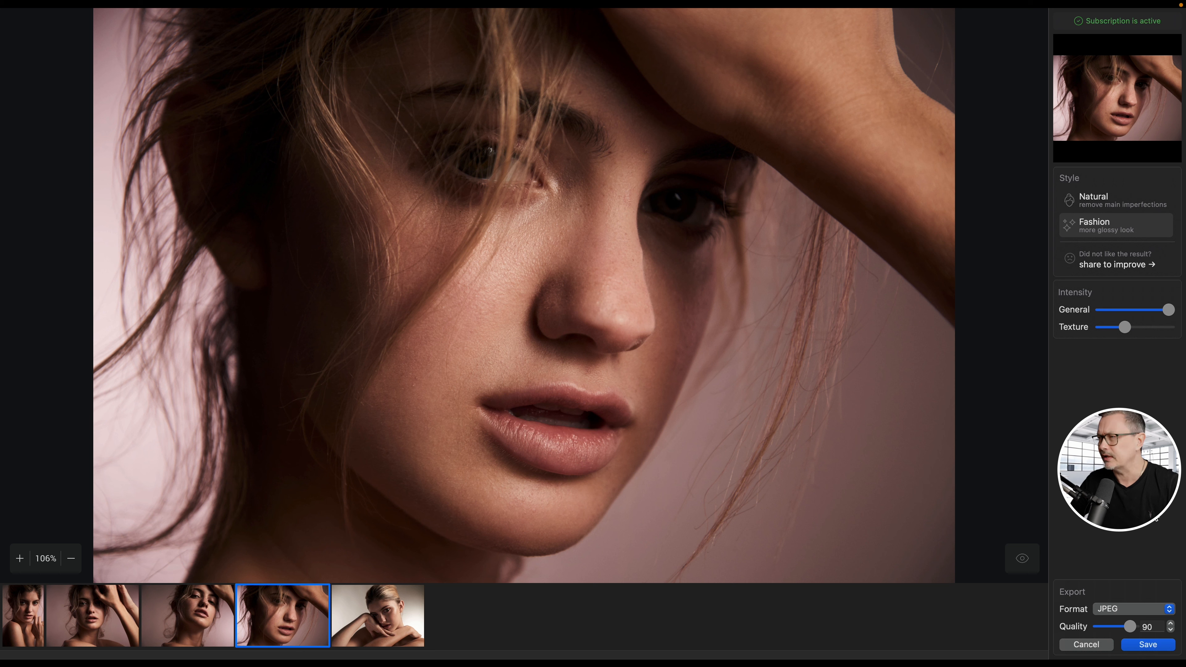
pyautogui.moveTo(1130, 628); pyautogui.dragTo(1140, 630)
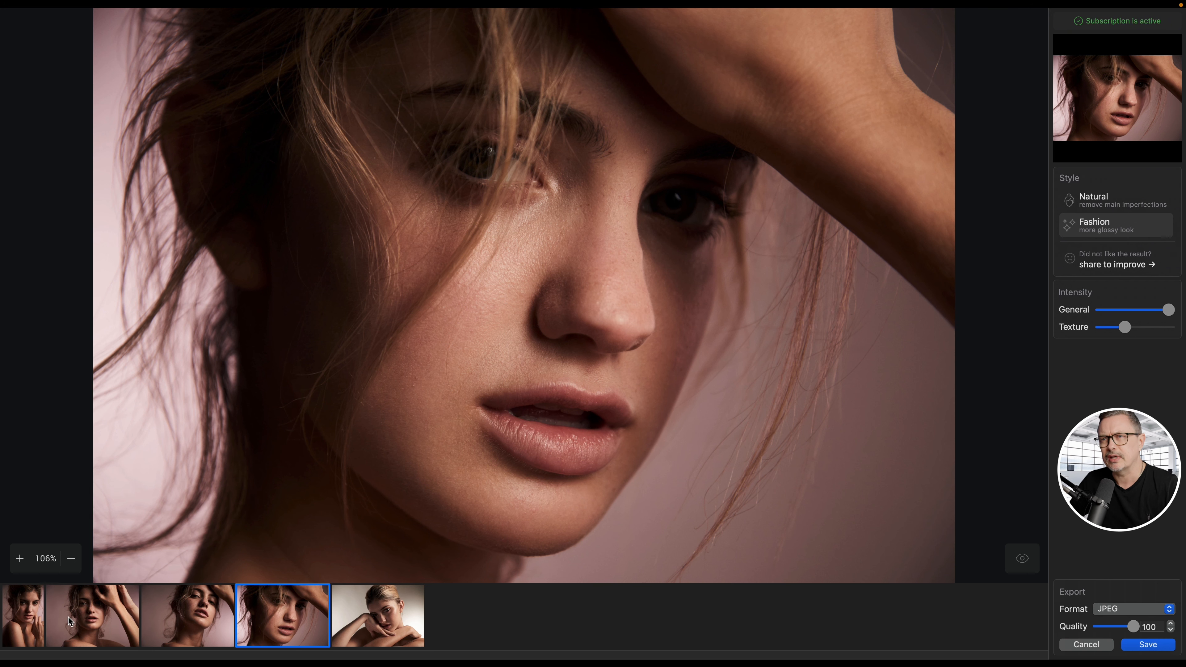
# - Batch save the photos into a new Desktop folder named Retouched and dismiss the completion notice
pyautogui.click(1162, 642)
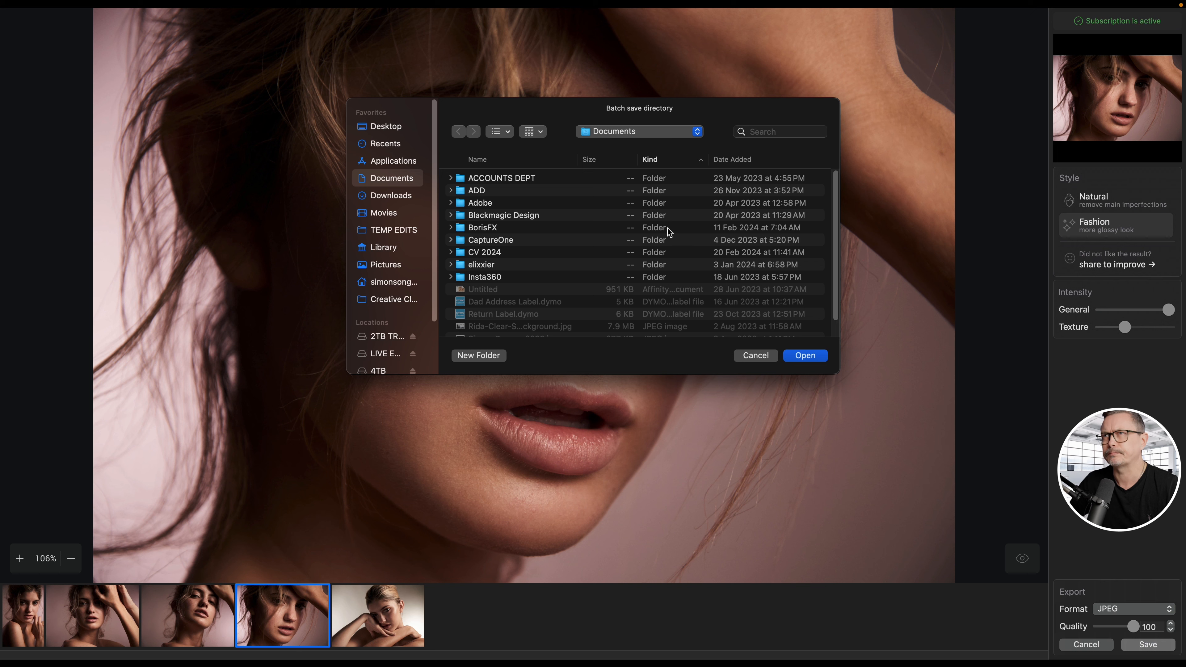
pyautogui.click(387, 127)
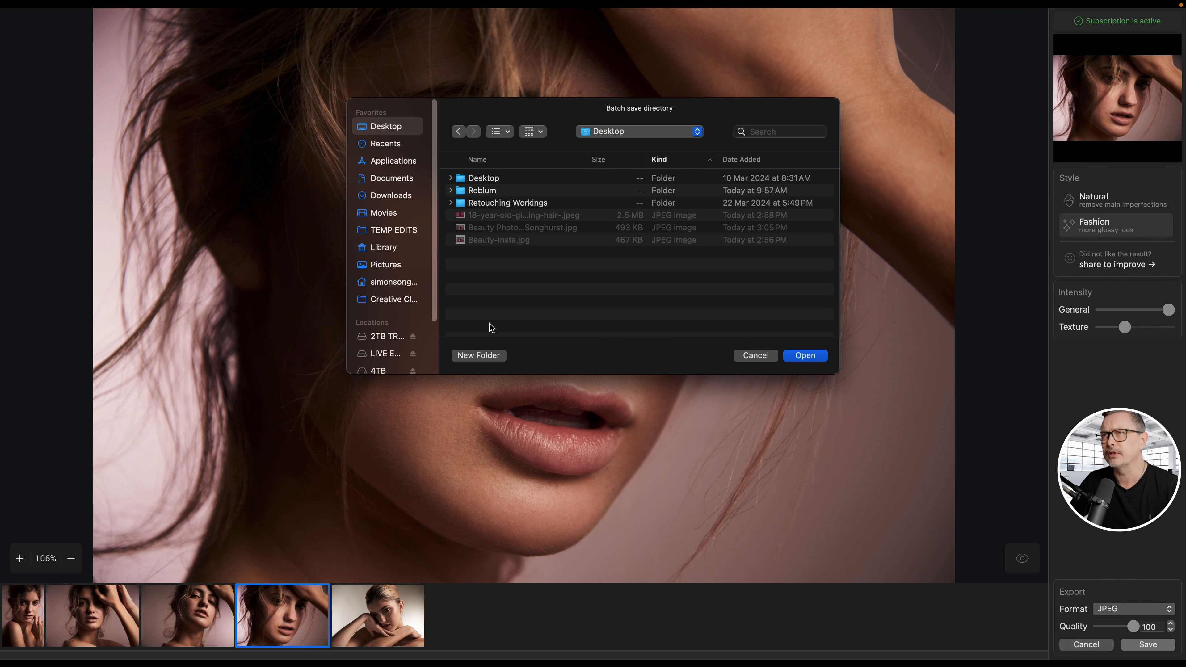
pyautogui.click(479, 356)
pyautogui.write('Retouched')
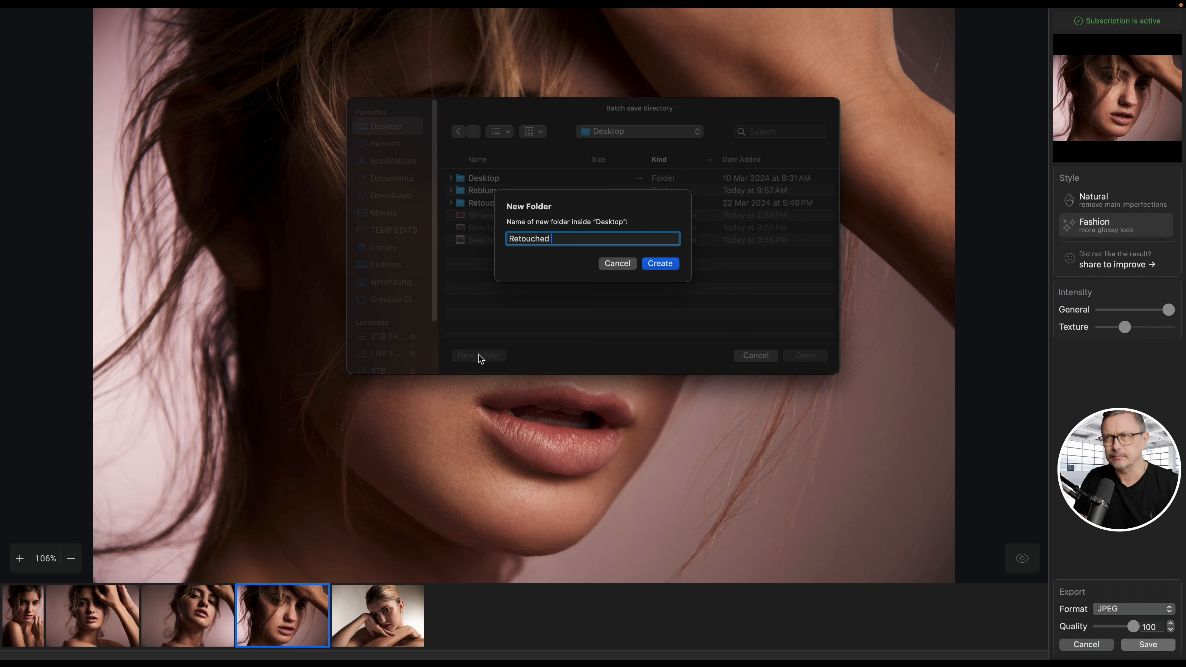
pyautogui.click(650, 269)
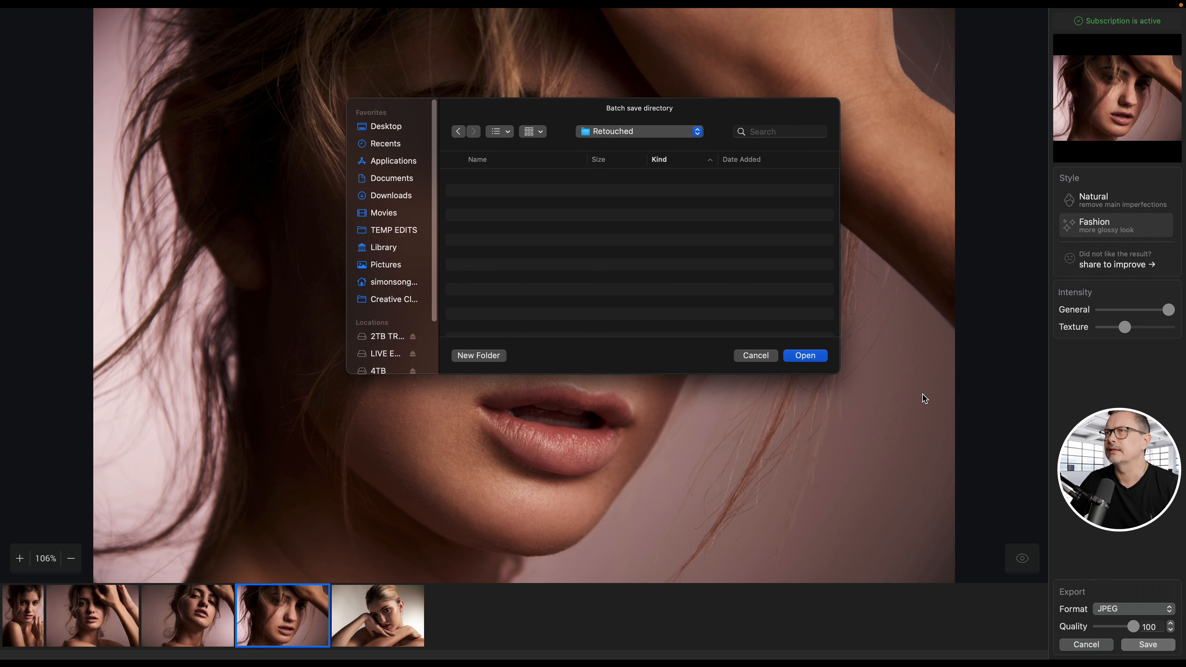
pyautogui.click(805, 356)
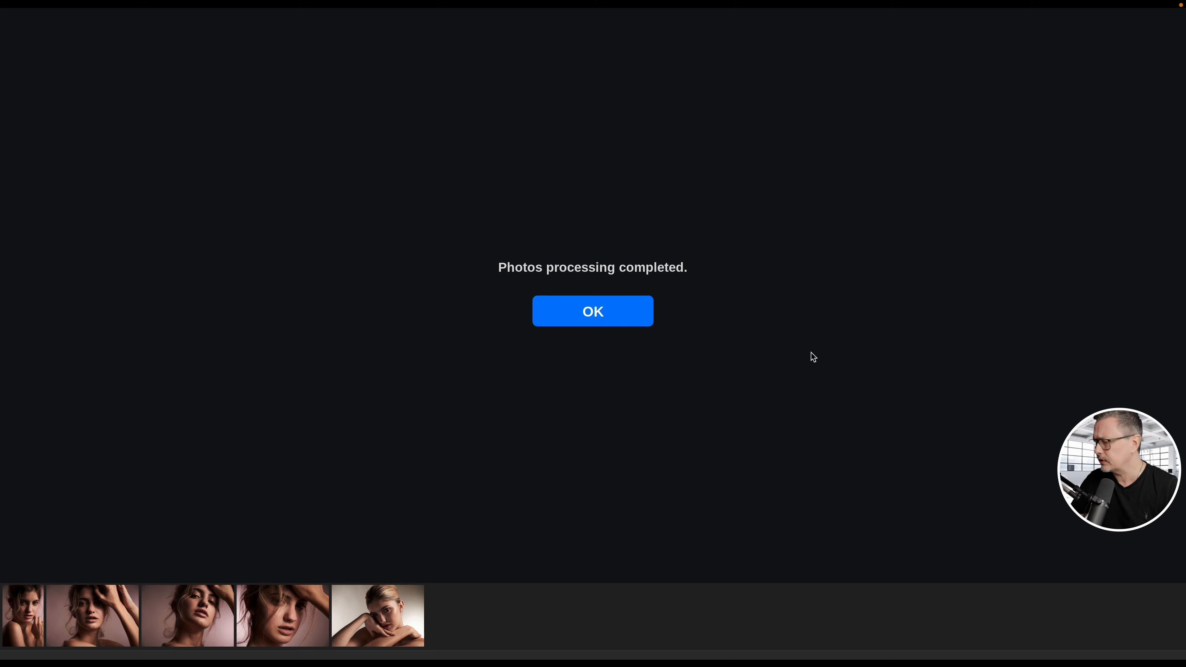
pyautogui.click(638, 315)
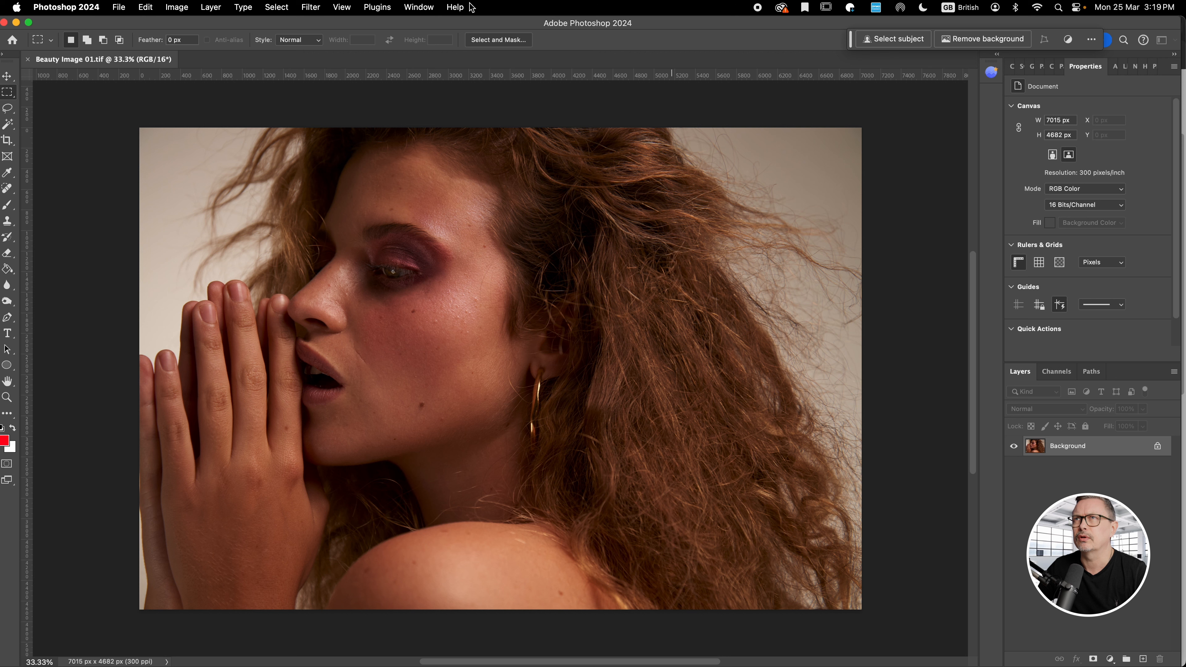
# - Try the Reblum Retouch filter in Fashion style directly on the Background layer, and undo it
pyautogui.click(304, 8)
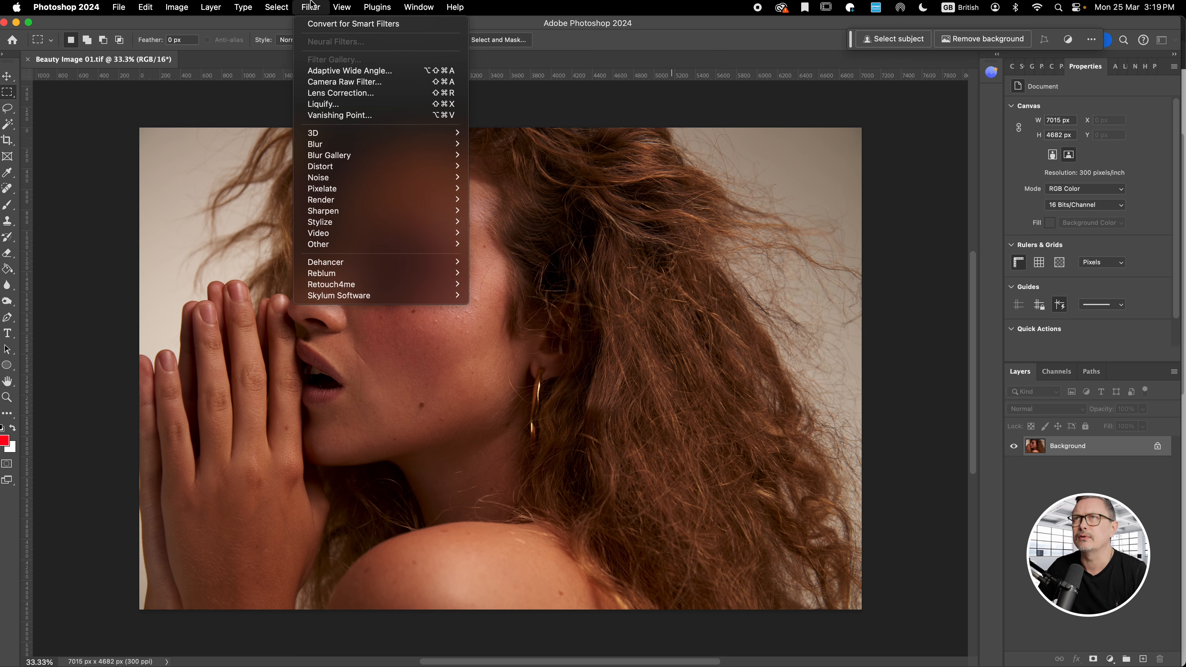
pyautogui.moveTo(340, 276)
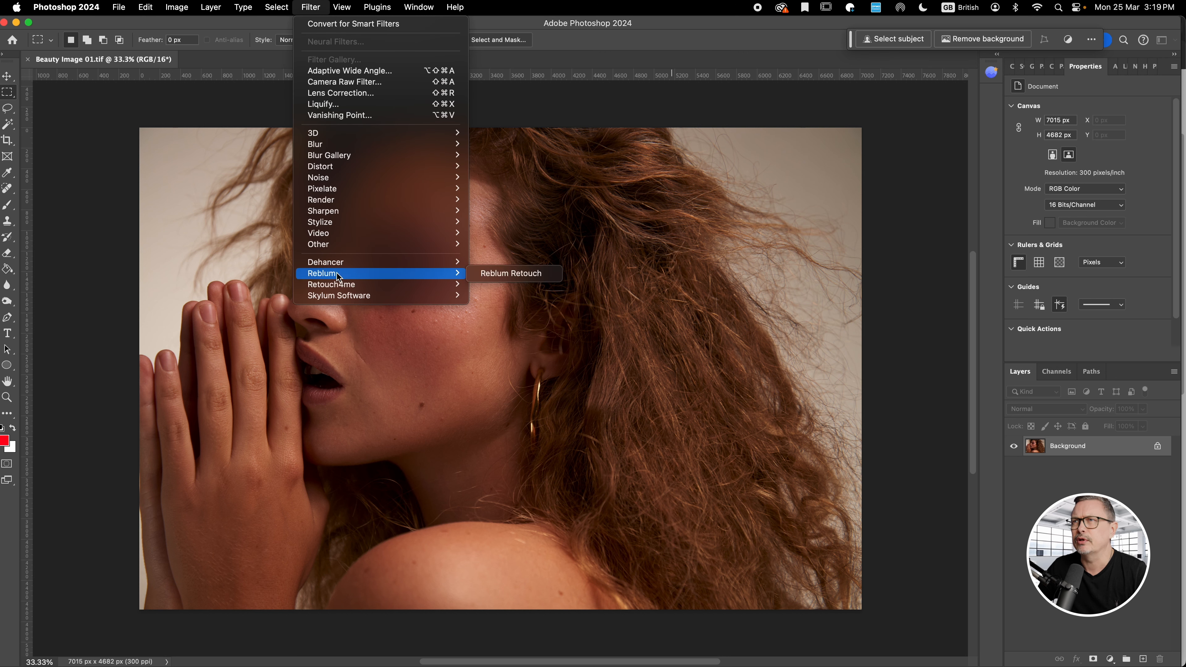
pyautogui.click(554, 279)
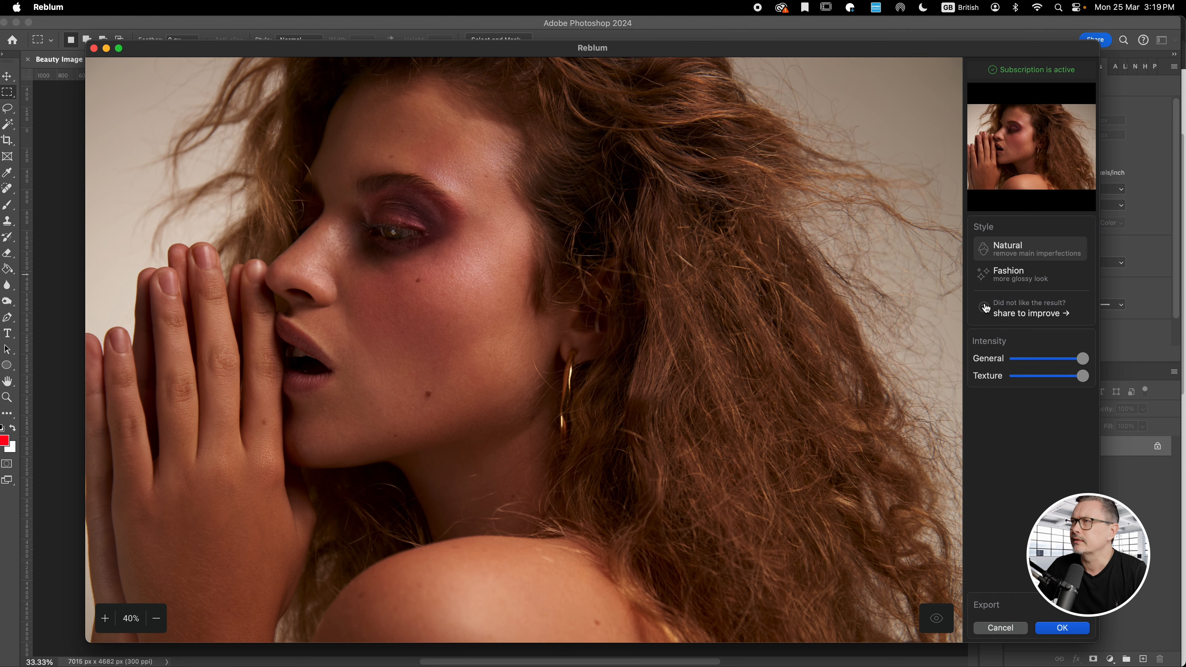
pyautogui.click(1026, 276)
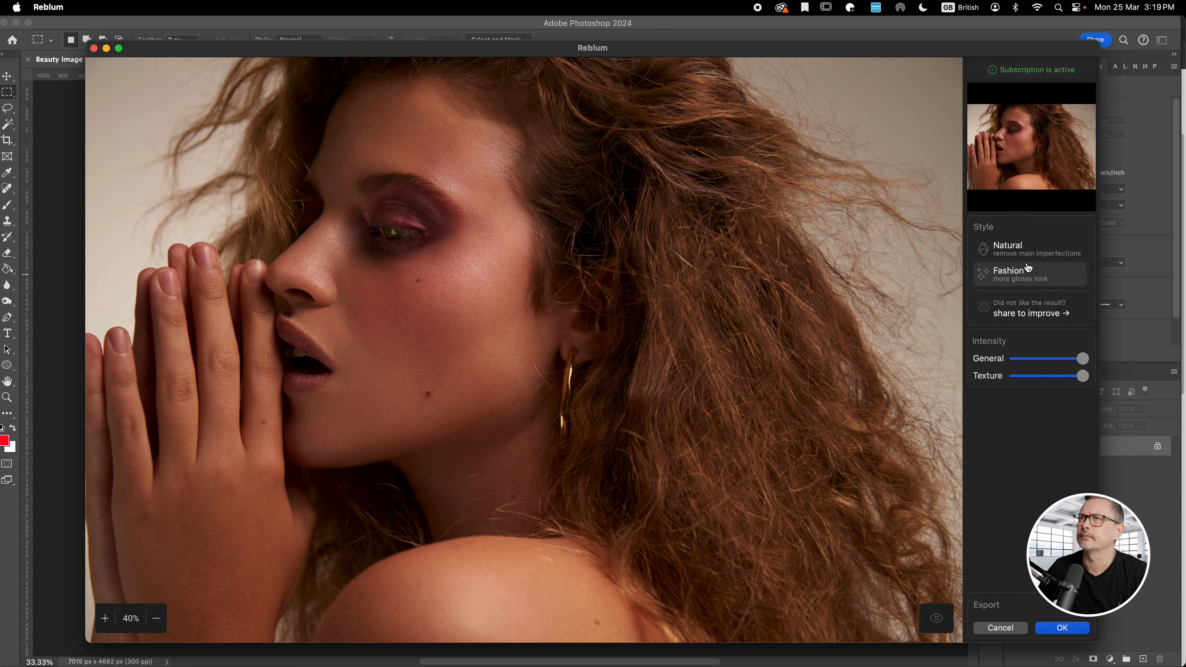
pyautogui.click(1071, 627)
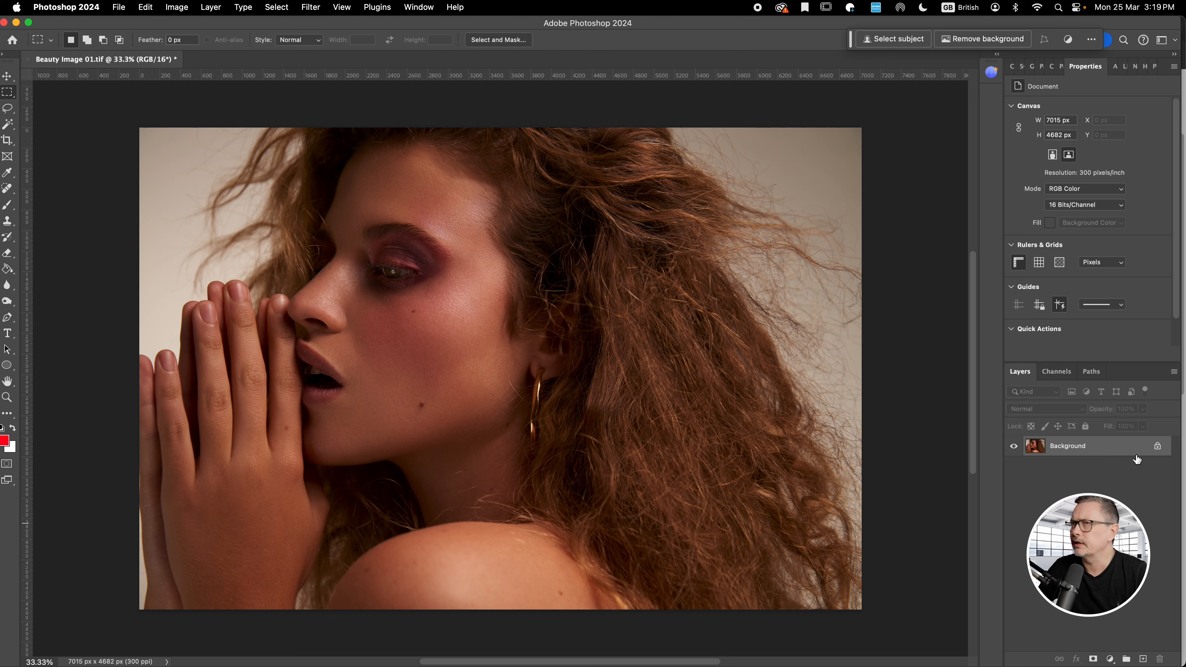
pyautogui.press('super+z')
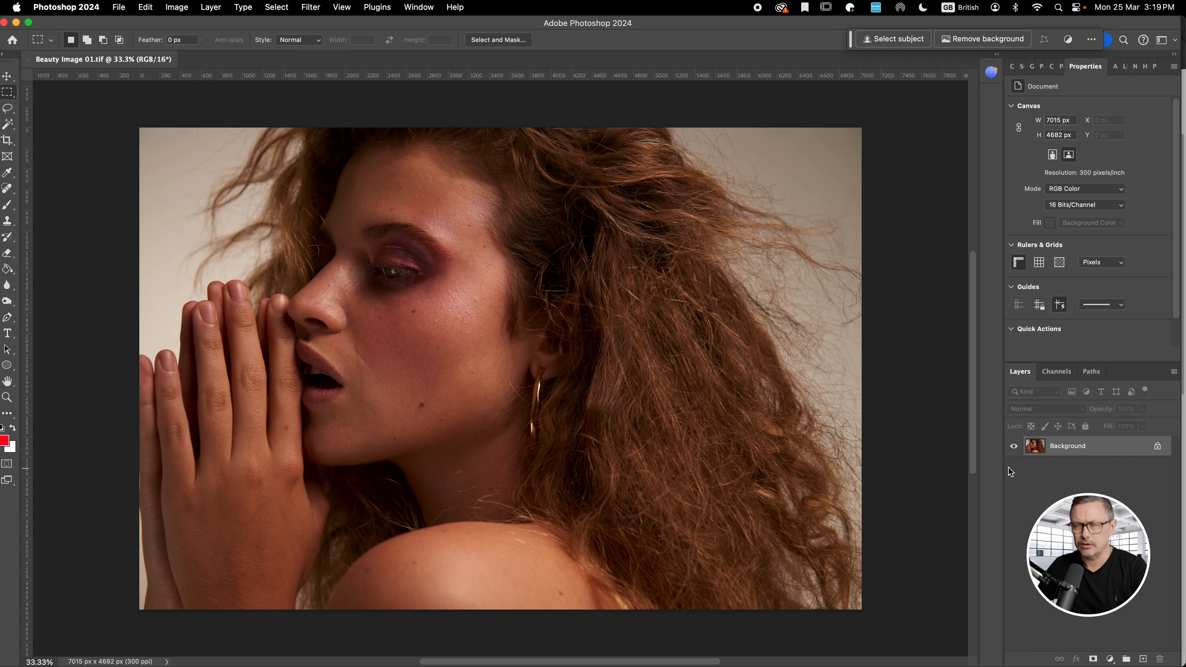
# - Duplicate the Background layer and reapply the Reblum Retouch filter to the copy, comparing it with the original
pyautogui.press('super+j')
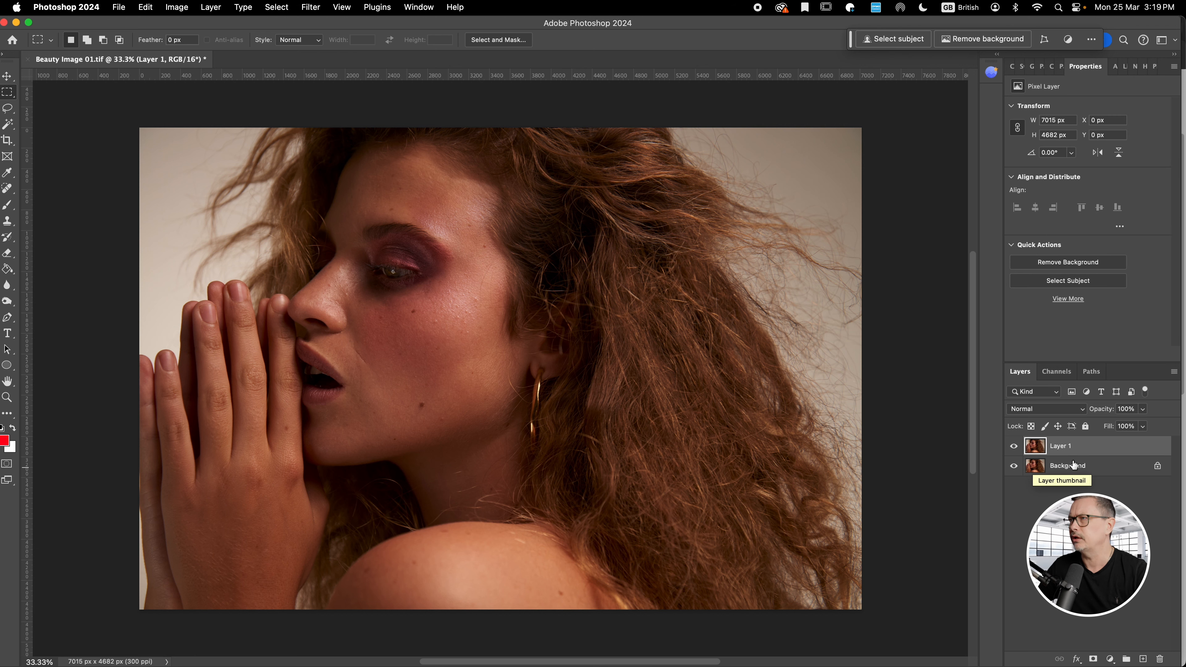
pyautogui.click(315, 6)
pyautogui.click(351, 22)
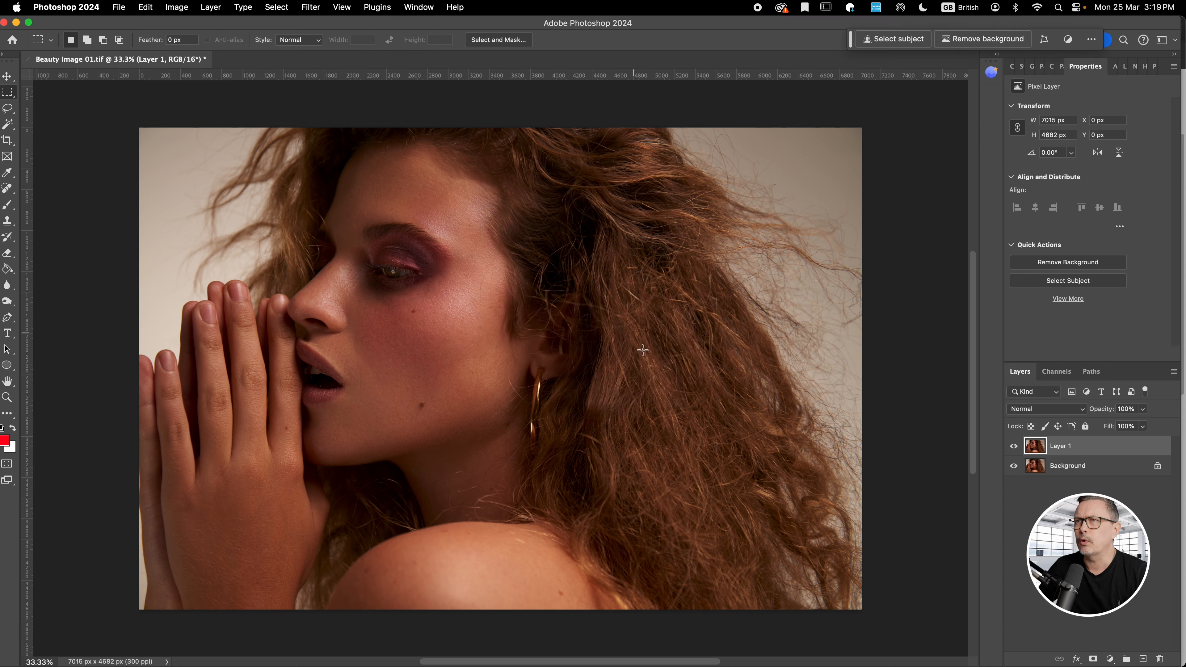
pyautogui.click(1013, 448)
pyautogui.click(1013, 448)
pyautogui.click(1013, 448)
pyautogui.click(1014, 449)
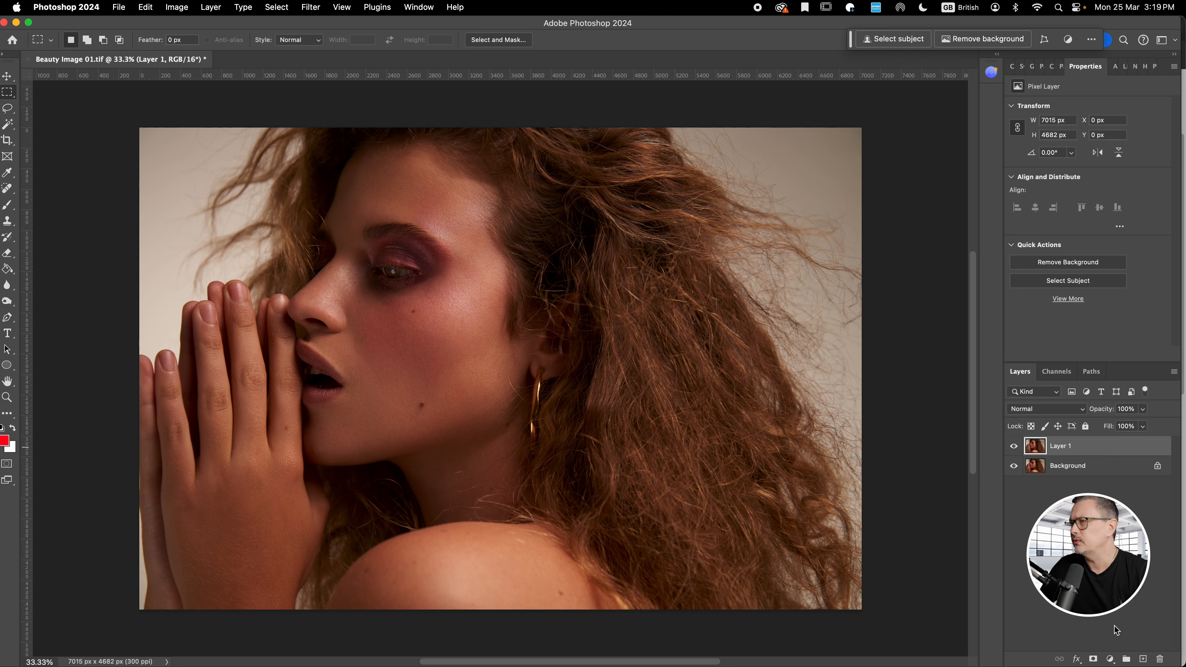
# - Add a black mask to the retouched layer and paint it white with the brush over the cheek and under the eye
pyautogui.click(1092, 659)
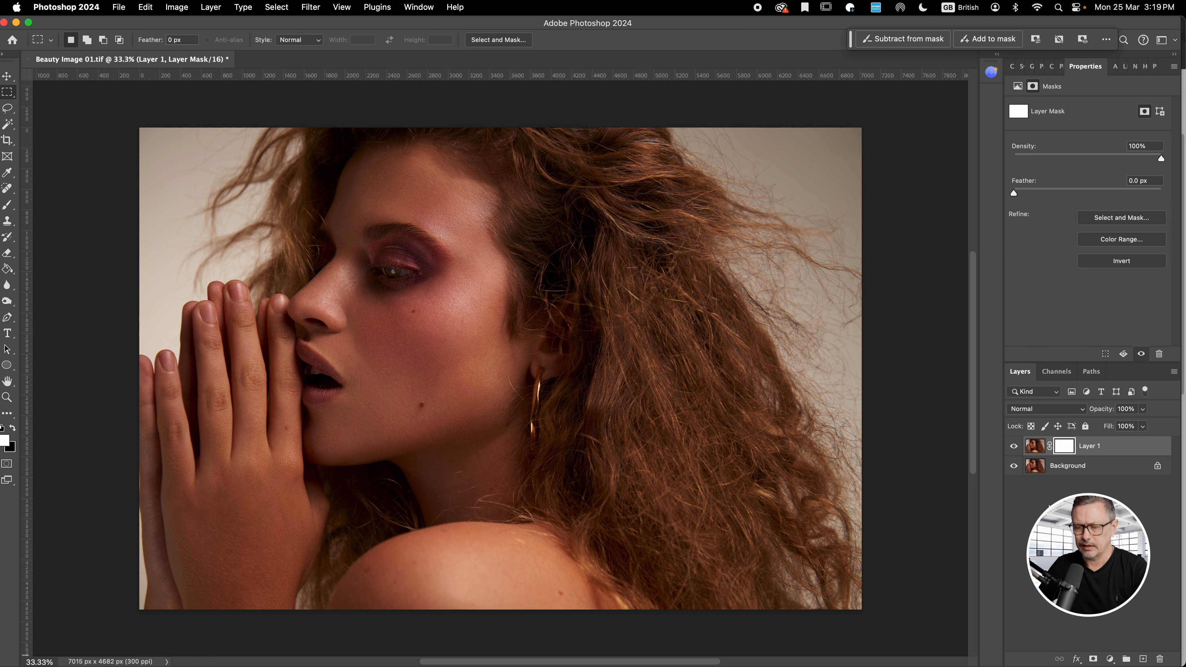
pyautogui.press('super+i')
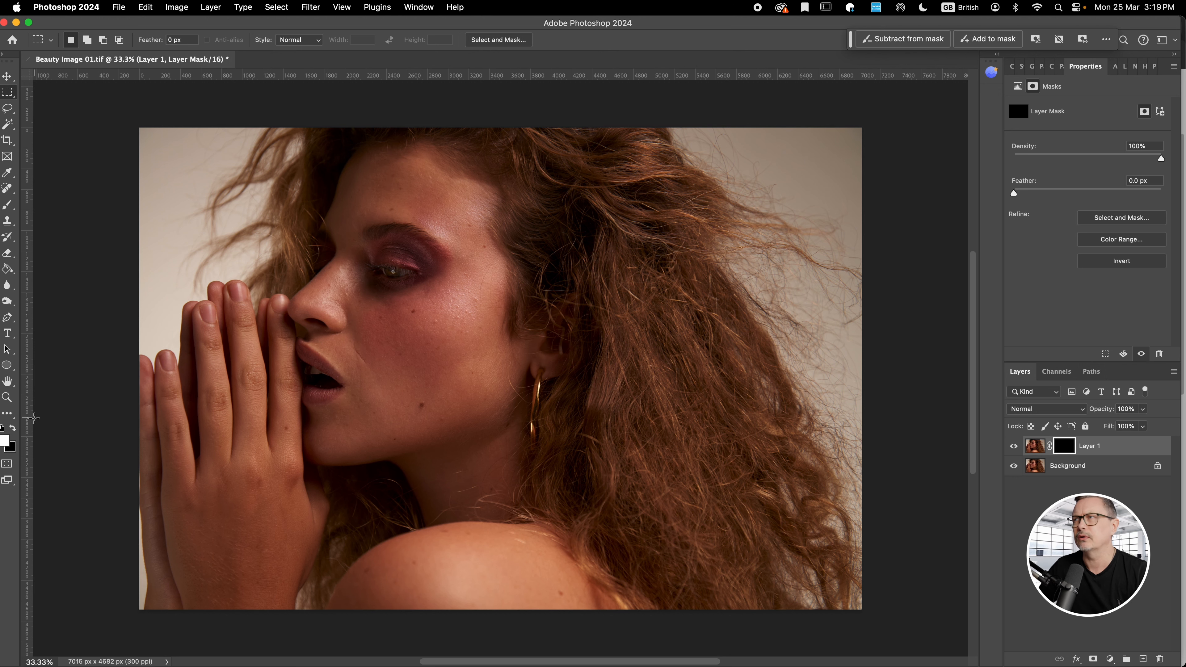
pyautogui.press('b')
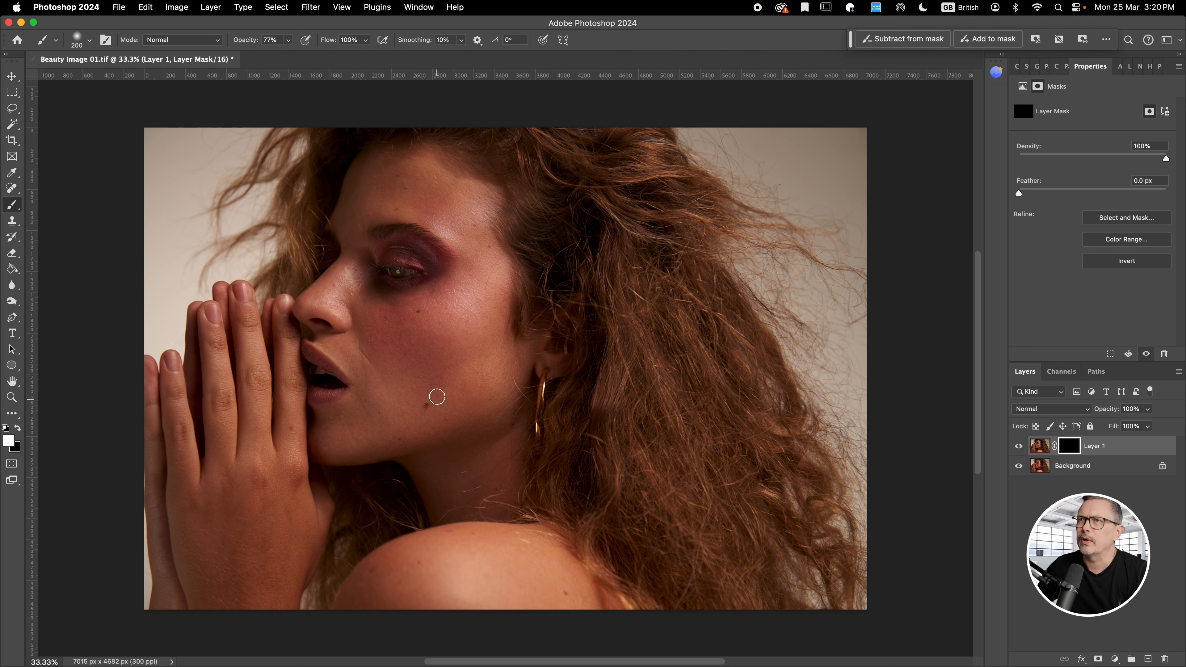
pyautogui.click(371, 358)
pyautogui.press('super+equal')
pyautogui.press('super+equal')
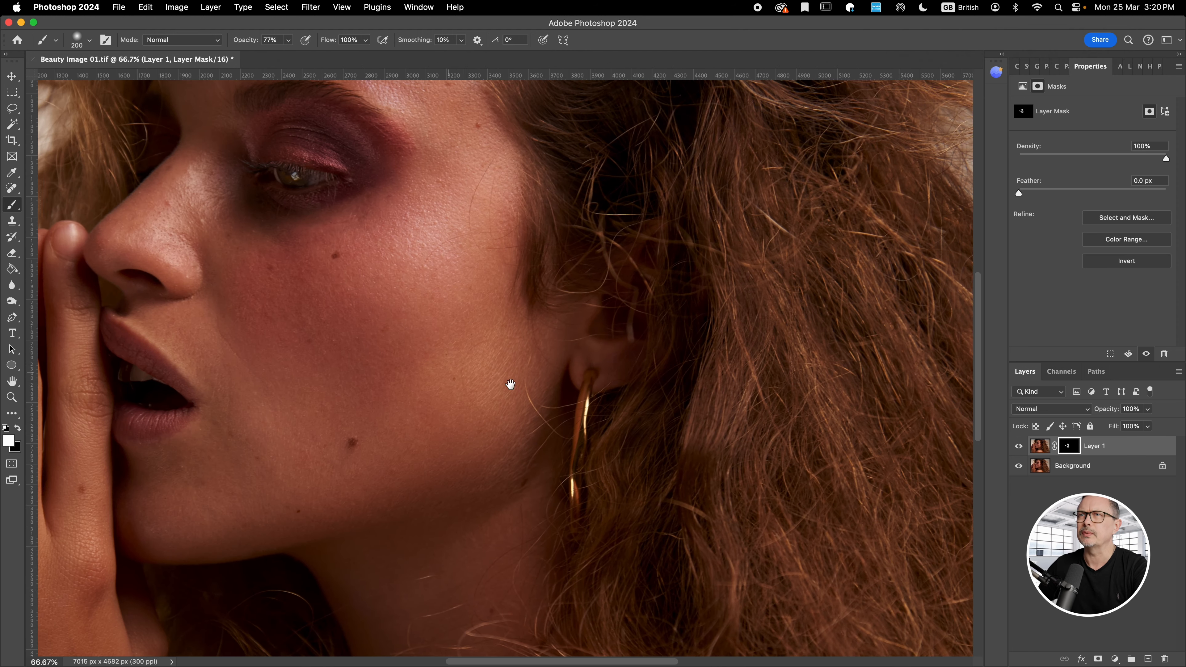
pyautogui.moveTo(416, 365); pyautogui.dragTo(621, 398)
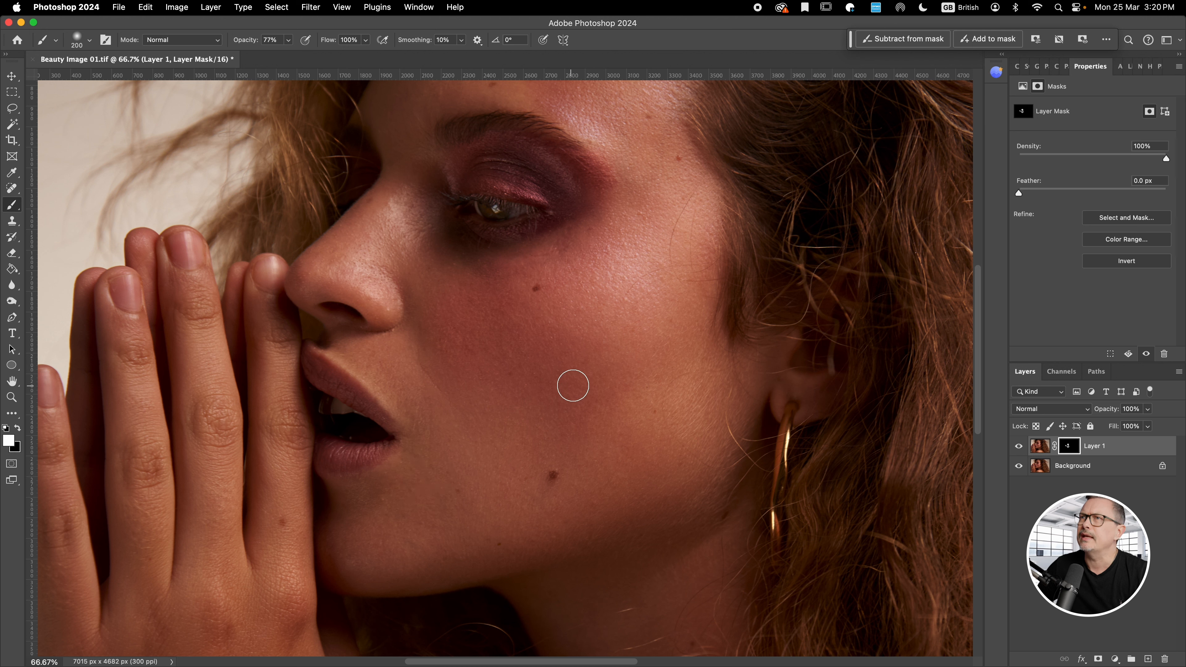
pyautogui.moveTo(543, 266)
pyautogui.mouseDown()
pyautogui.moveTo(587, 233)
pyautogui.moveTo(551, 236)
pyautogui.moveTo(560, 239)
pyautogui.mouseUp()
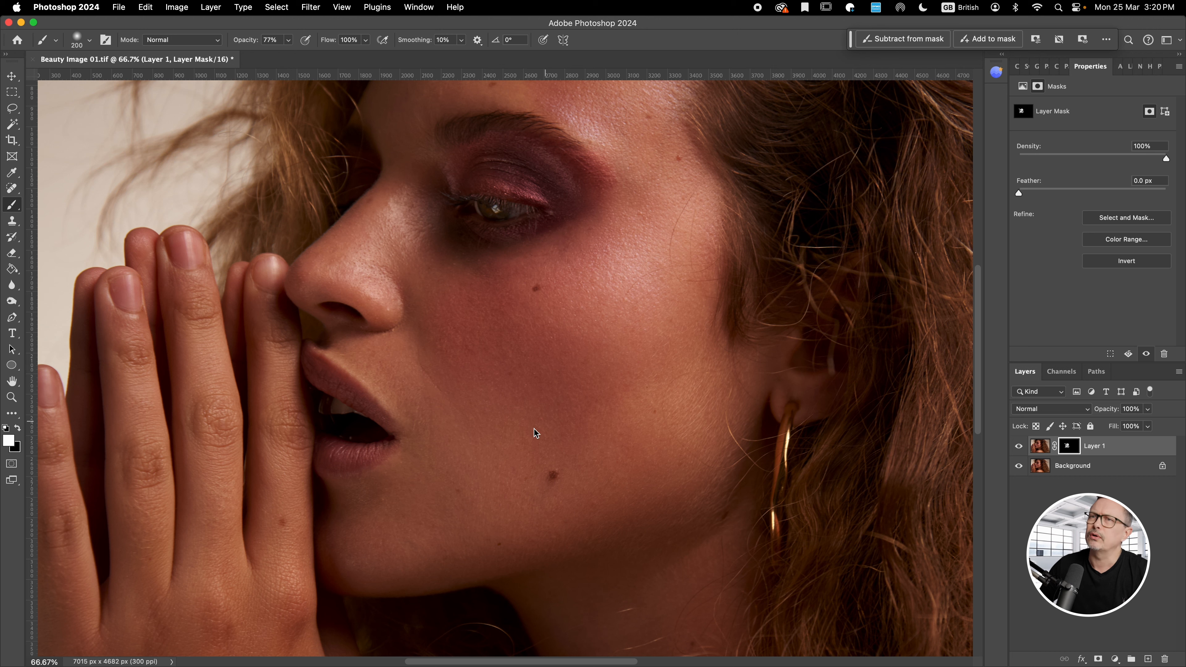
pyautogui.press('super+minus')
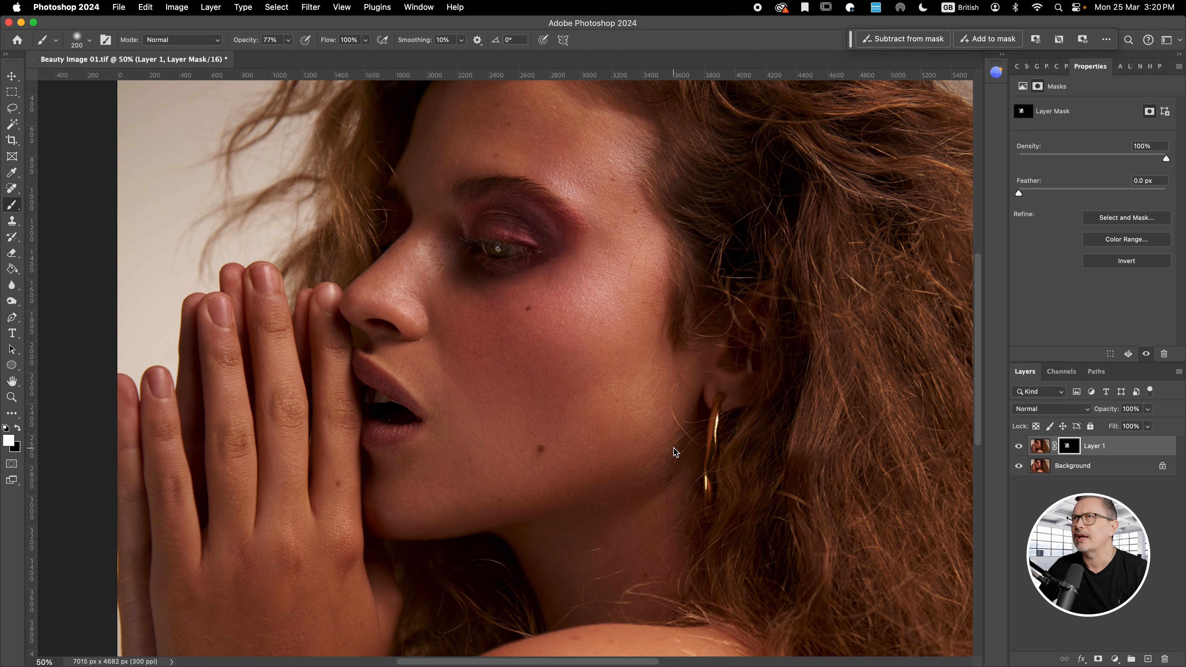
# - Open Beauty Image 04.tif from the Reblum folder in Photoshop
pyautogui.press('super+Tab')
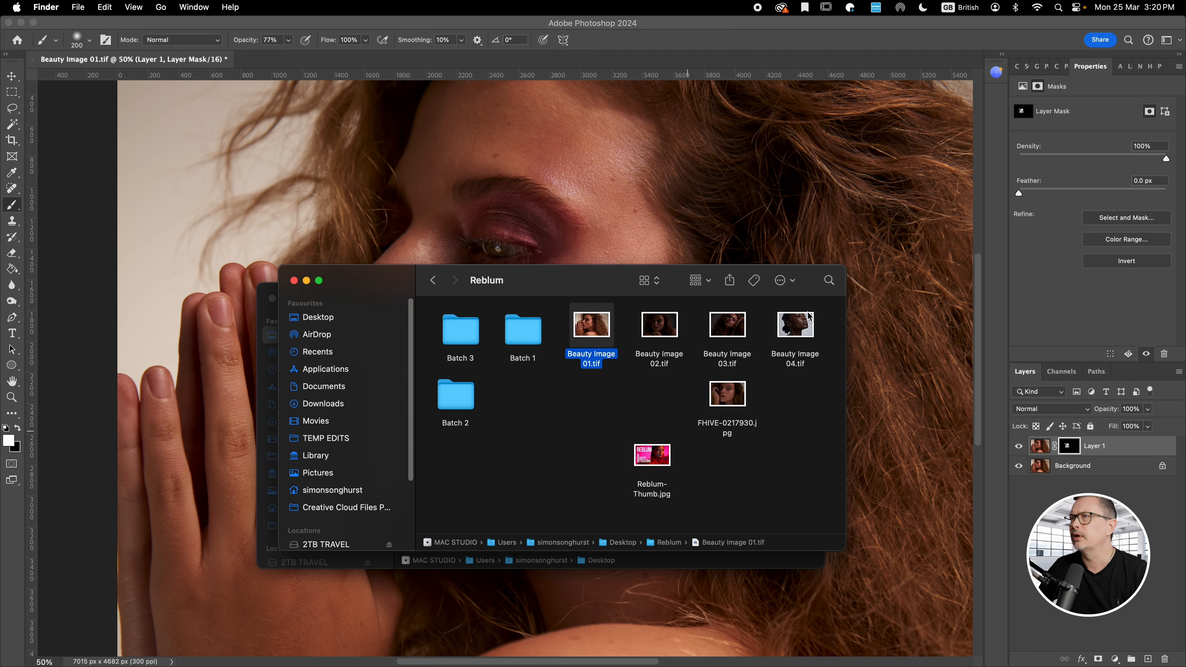
pyautogui.doubleClick(796, 324)
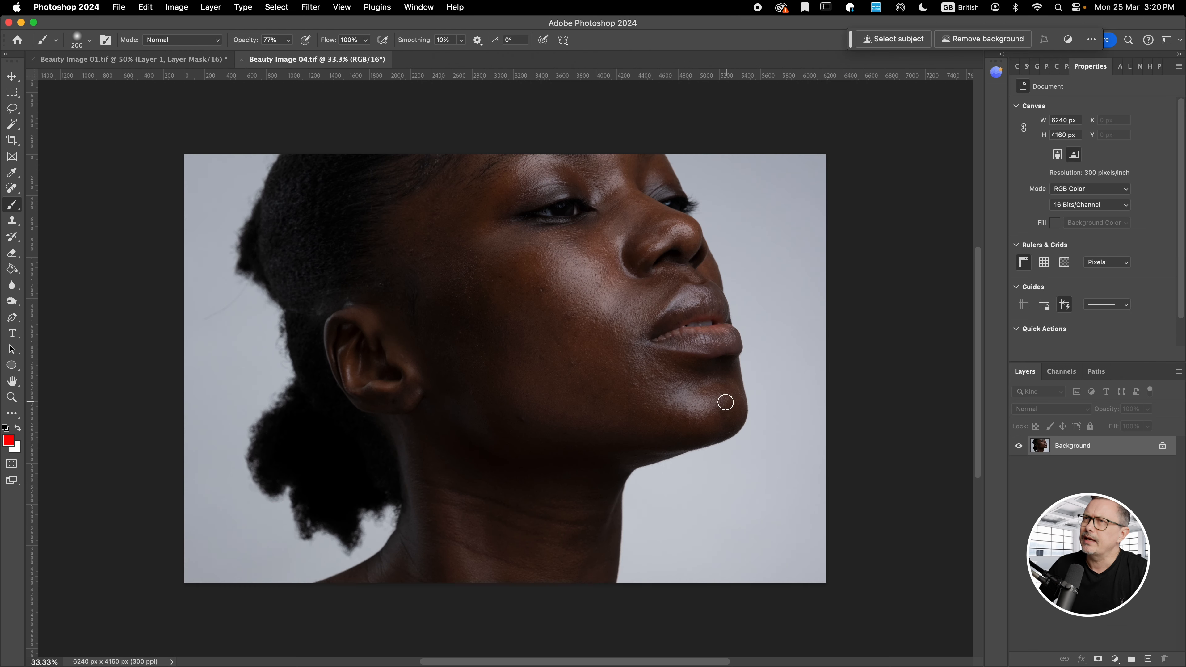
pyautogui.press('super+equal')
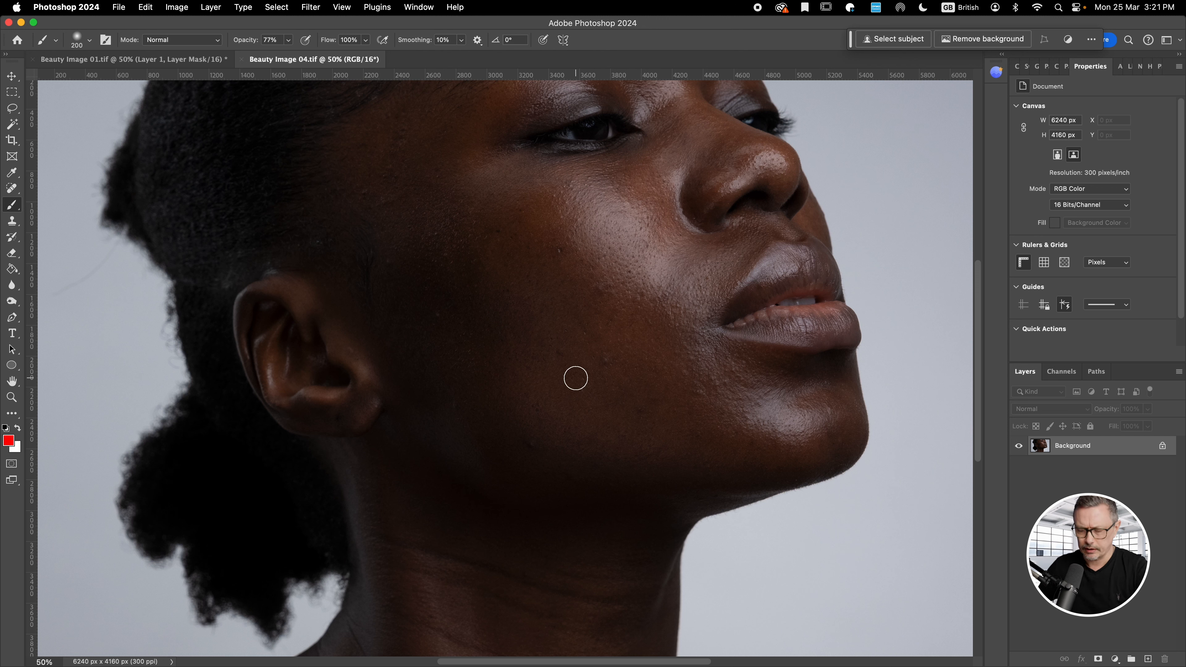
# - Duplicate the Background layer of Beauty Image 04 and reapply the last Reblum Retouch filter to the copy
pyautogui.press('super+j')
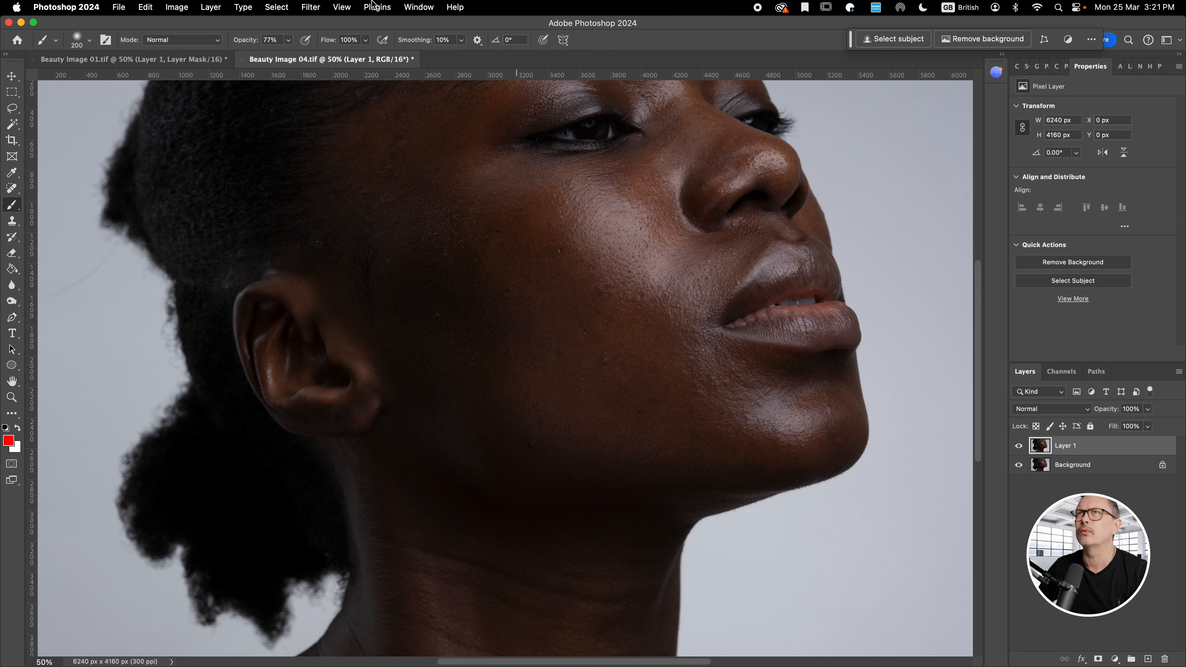
pyautogui.click(309, 8)
pyautogui.click(341, 27)
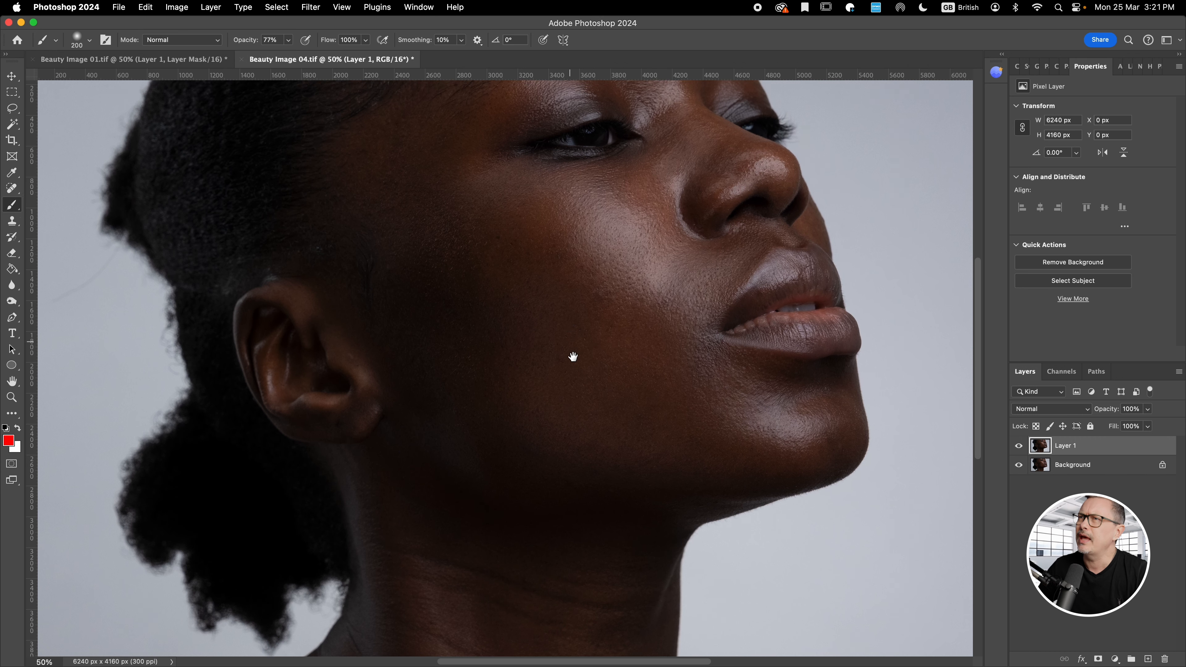
# - Examine the retouched skin texture on the cheek, mouth and chin of Beauty Image 04, up close and at full view
pyautogui.moveTo(573, 356); pyautogui.dragTo(578, 393)
pyautogui.scroll(3, 578, 393)
pyautogui.scroll(-5, 579, 395)
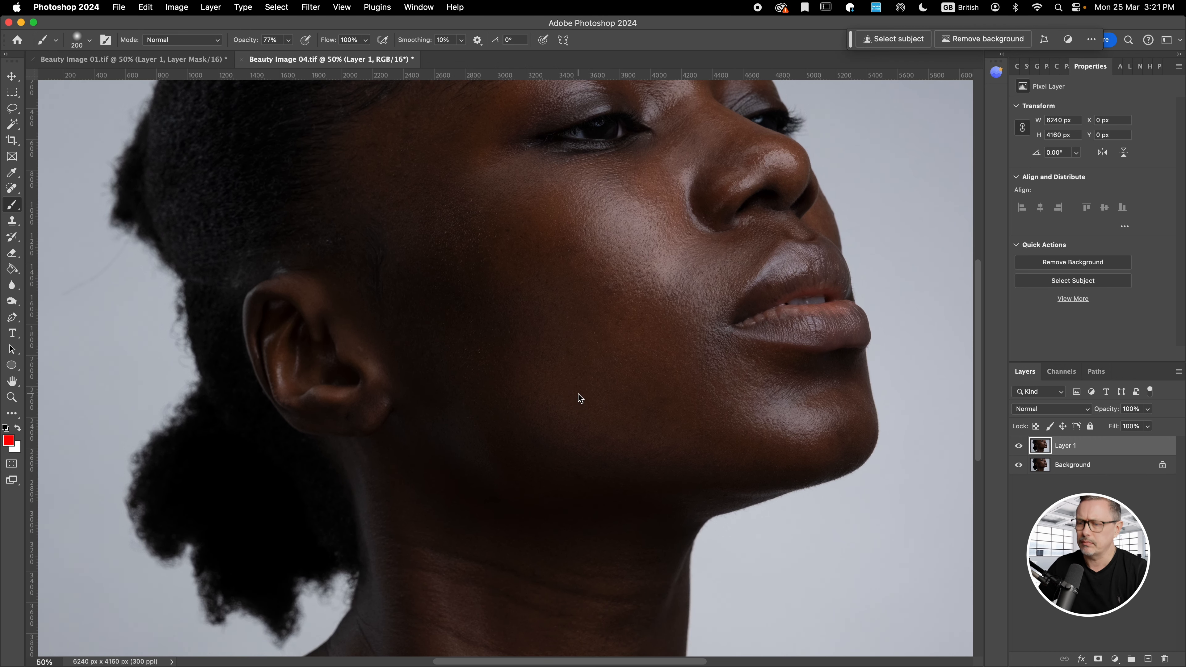
pyautogui.press('super+plus')
pyautogui.moveTo(601, 318); pyautogui.dragTo(552, 379)
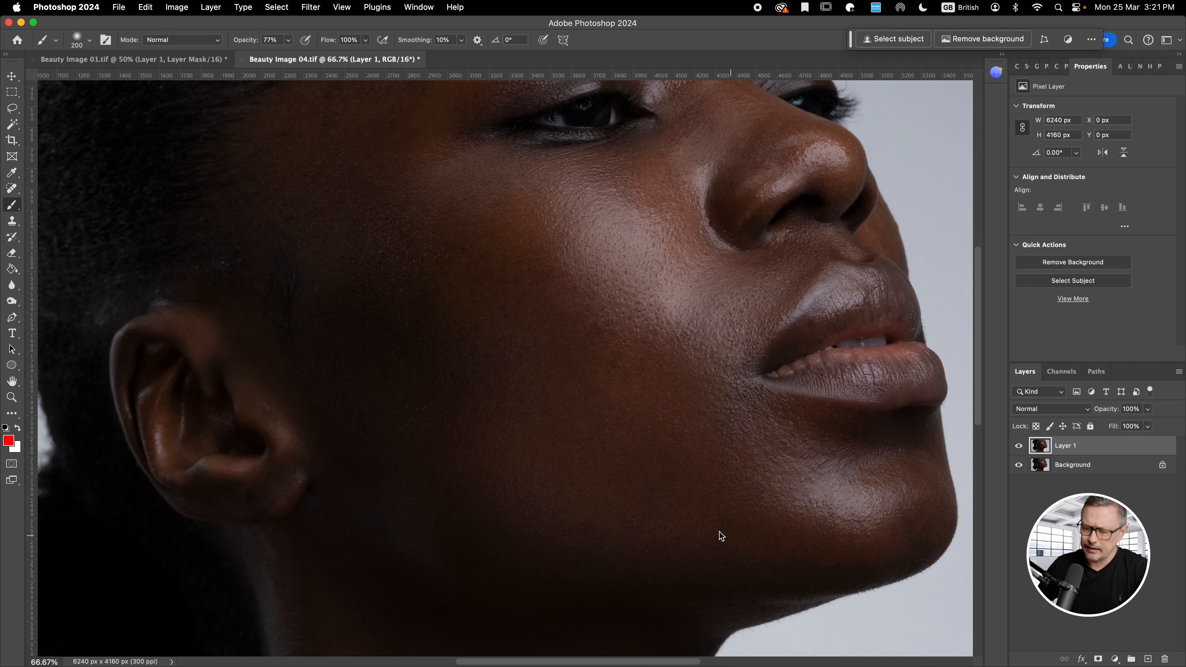
pyautogui.press('super+minus')
pyautogui.press('super+minus')
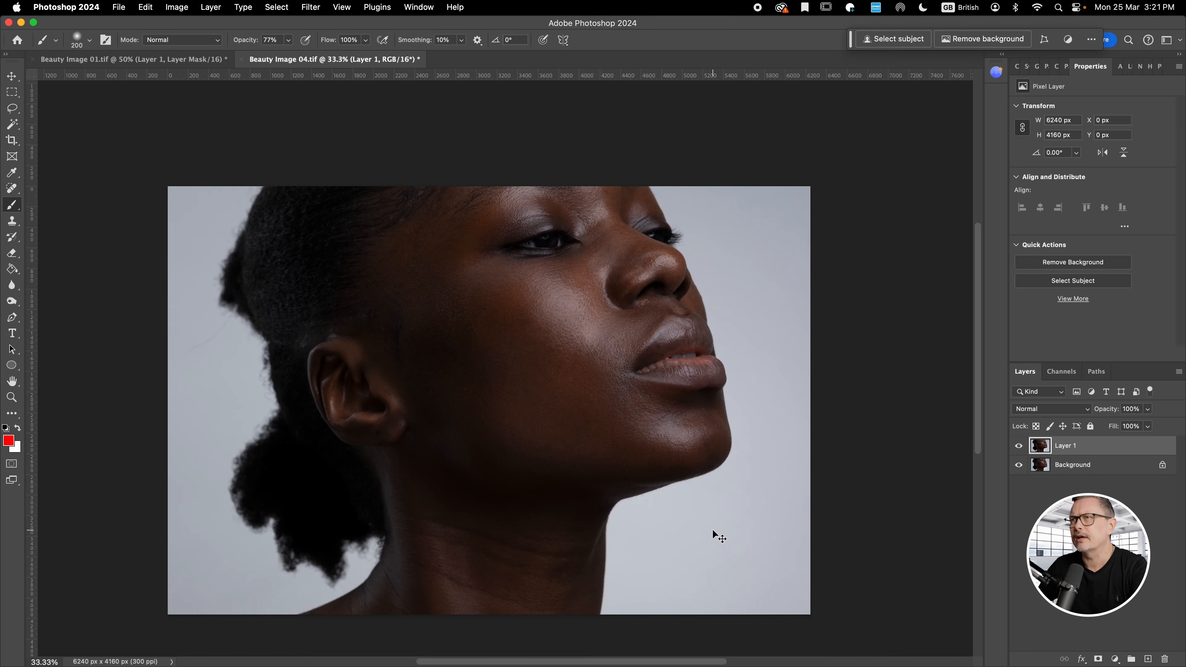
pyautogui.press('super+plus')
pyautogui.press('super+minus')
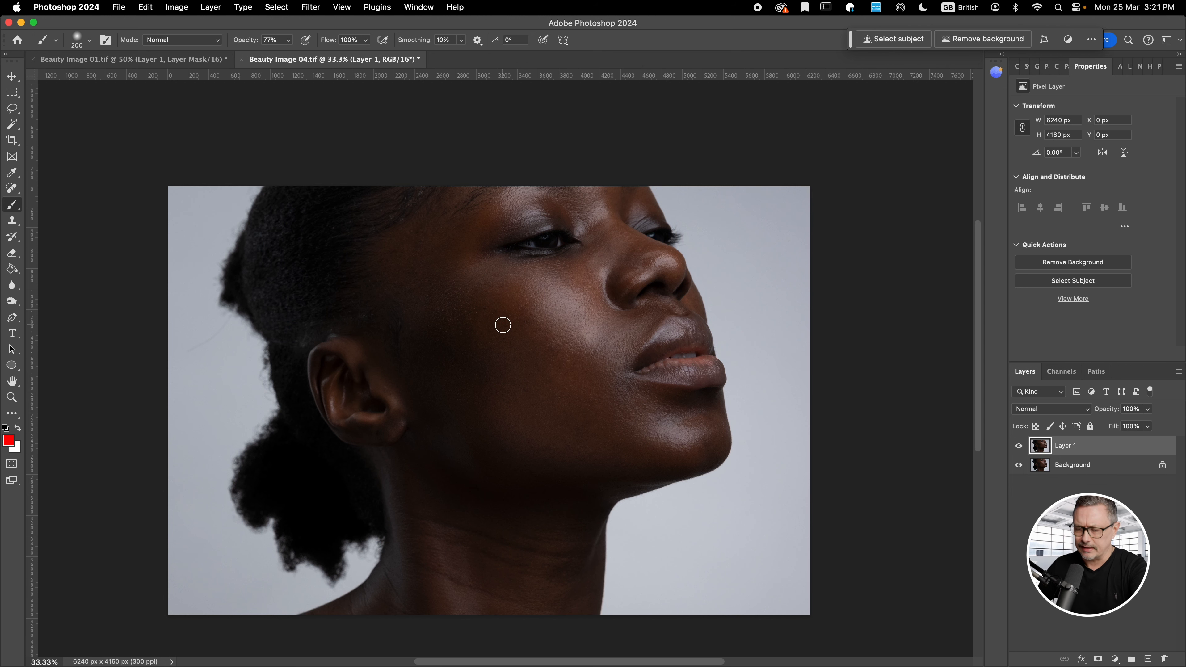
pyautogui.scroll(1, 502, 324)
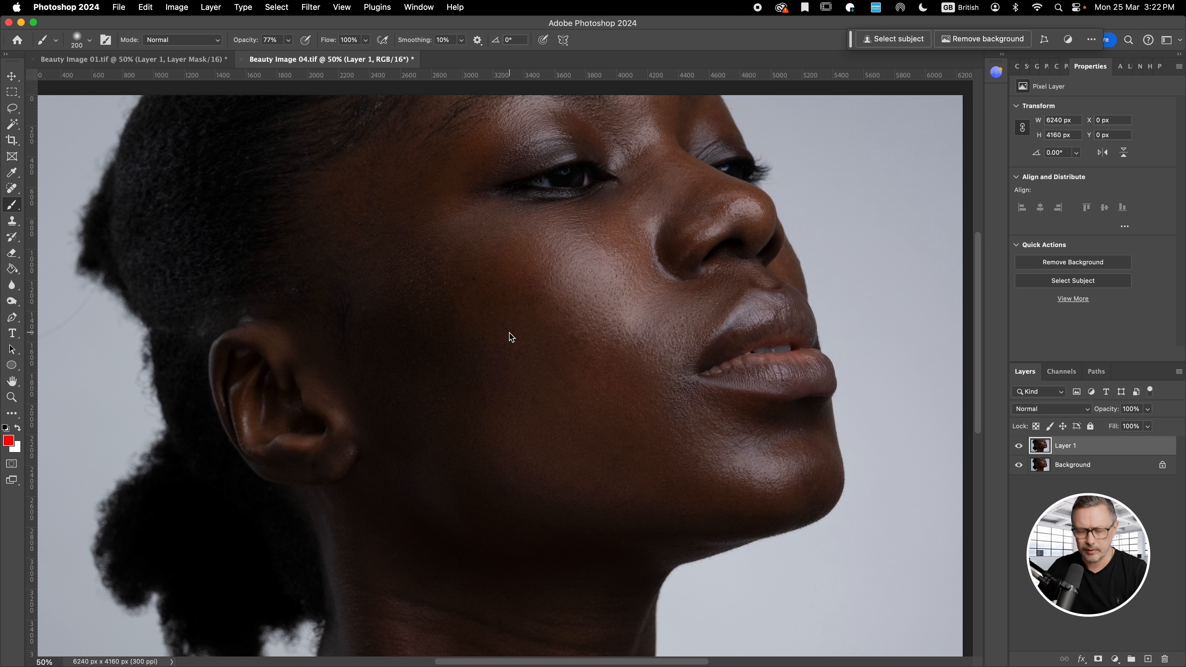
# - Switch to the standalone Reblum app, load all the Batch 1 photos into it and maximise its window
pyautogui.press('super+Tab')
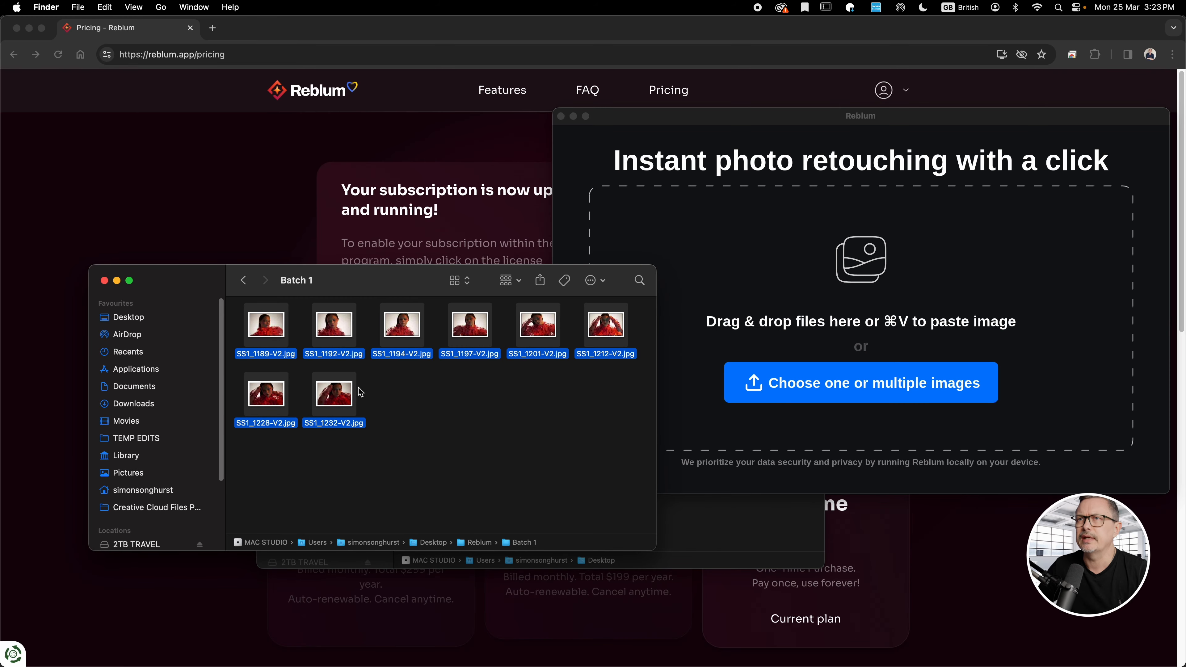
pyautogui.moveTo(341, 335); pyautogui.dragTo(751, 320)
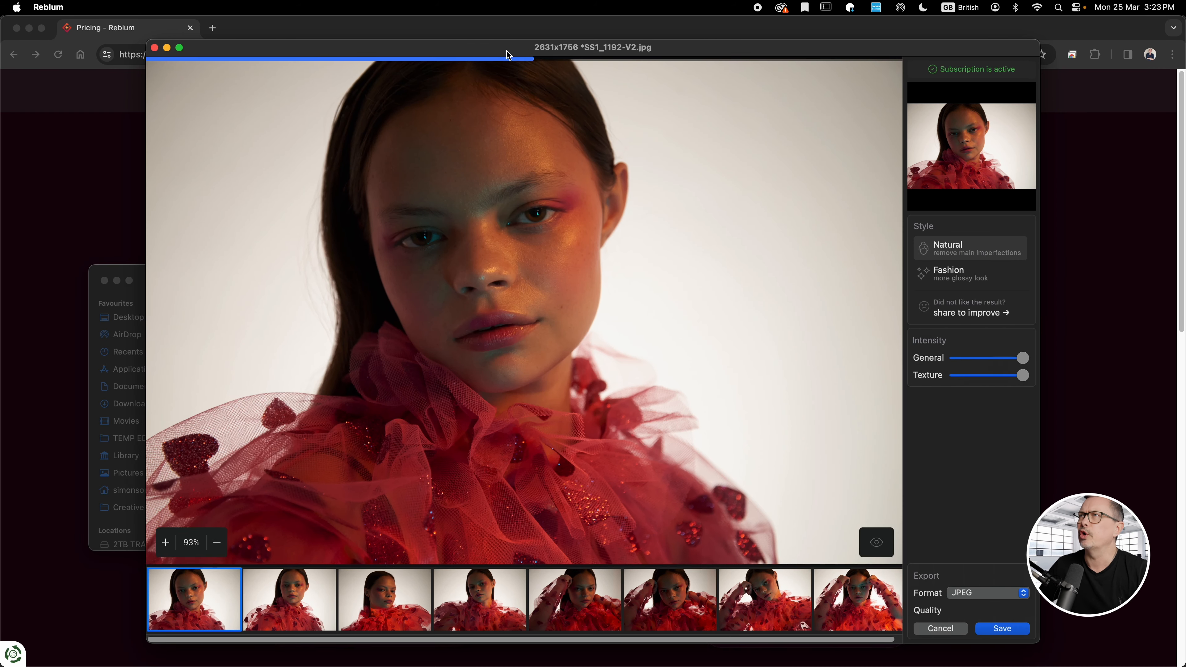
pyautogui.doubleClick(505, 49)
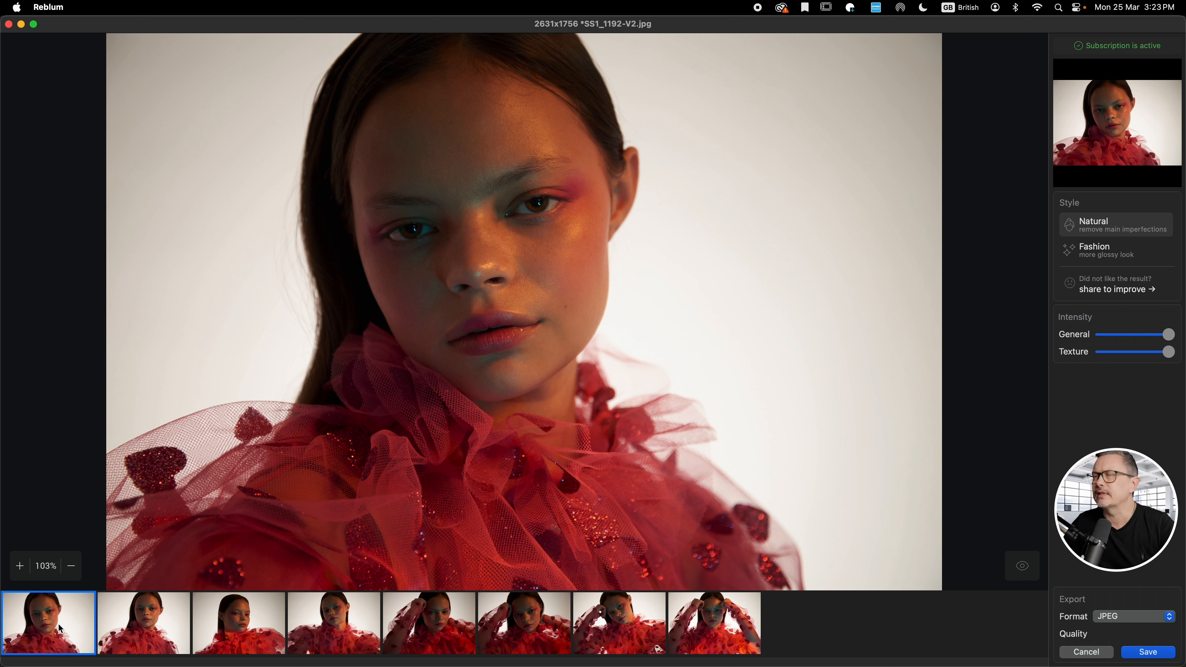
# - Compare the Natural retouch with the original on SS1_1192-V2.jpg and, close up on the face, on SS1_1201-V2.jpg
pyautogui.click(1019, 565)
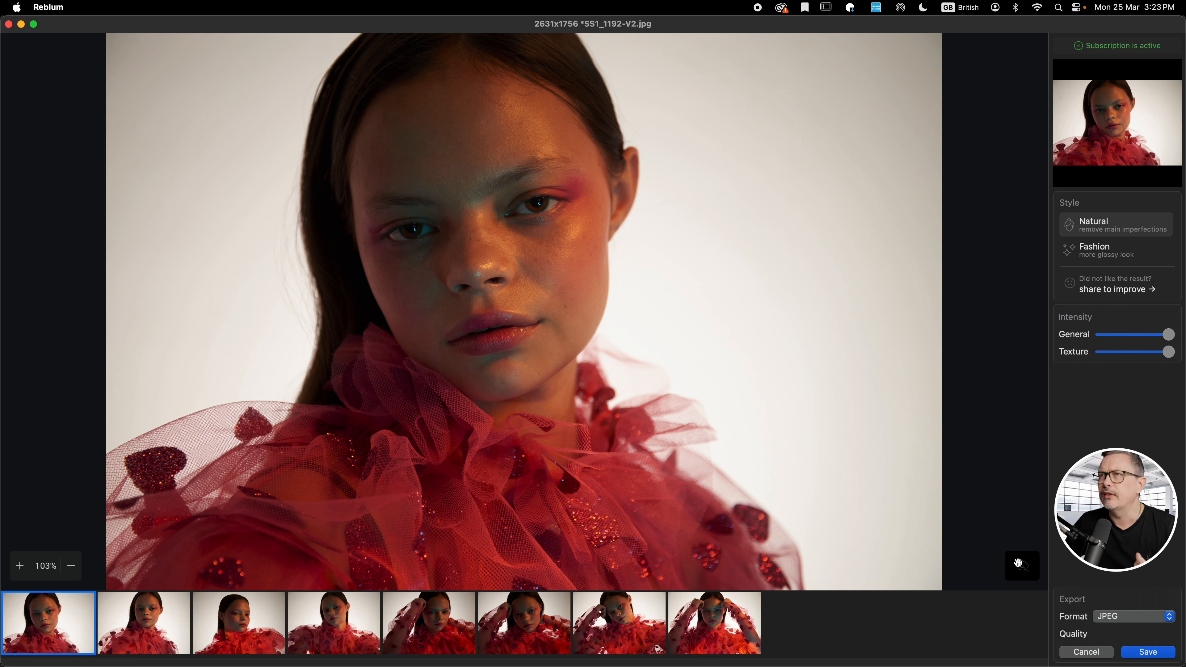
pyautogui.click(1019, 563)
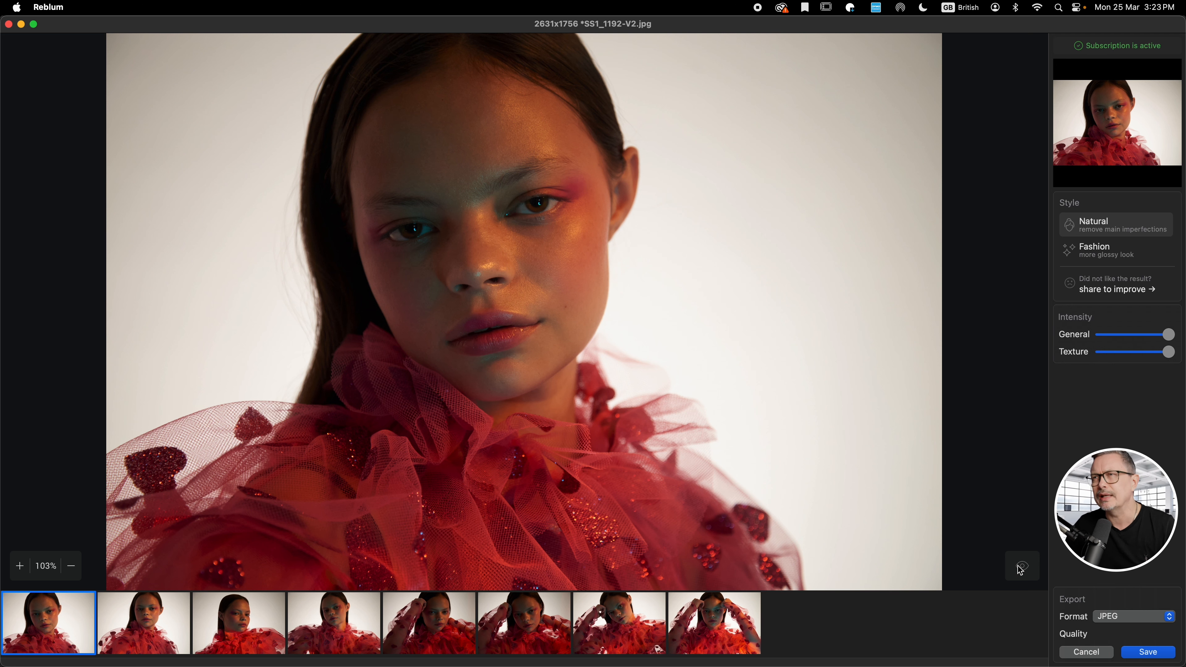
pyautogui.click(621, 628)
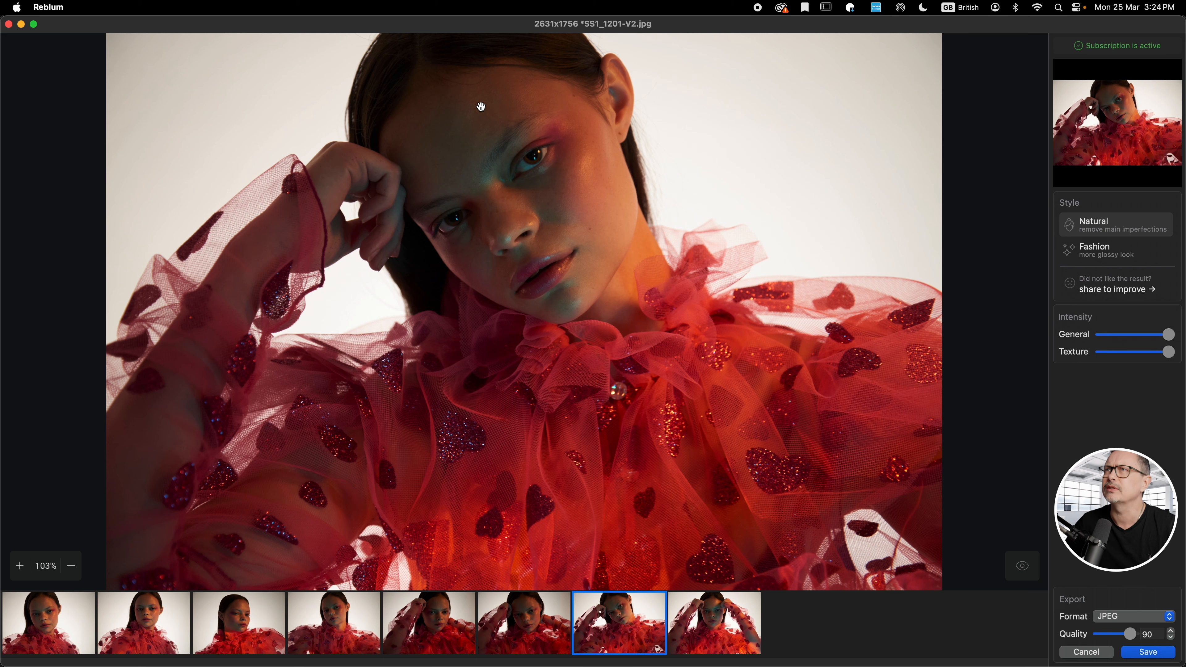
pyautogui.scroll(5, 517, 120)
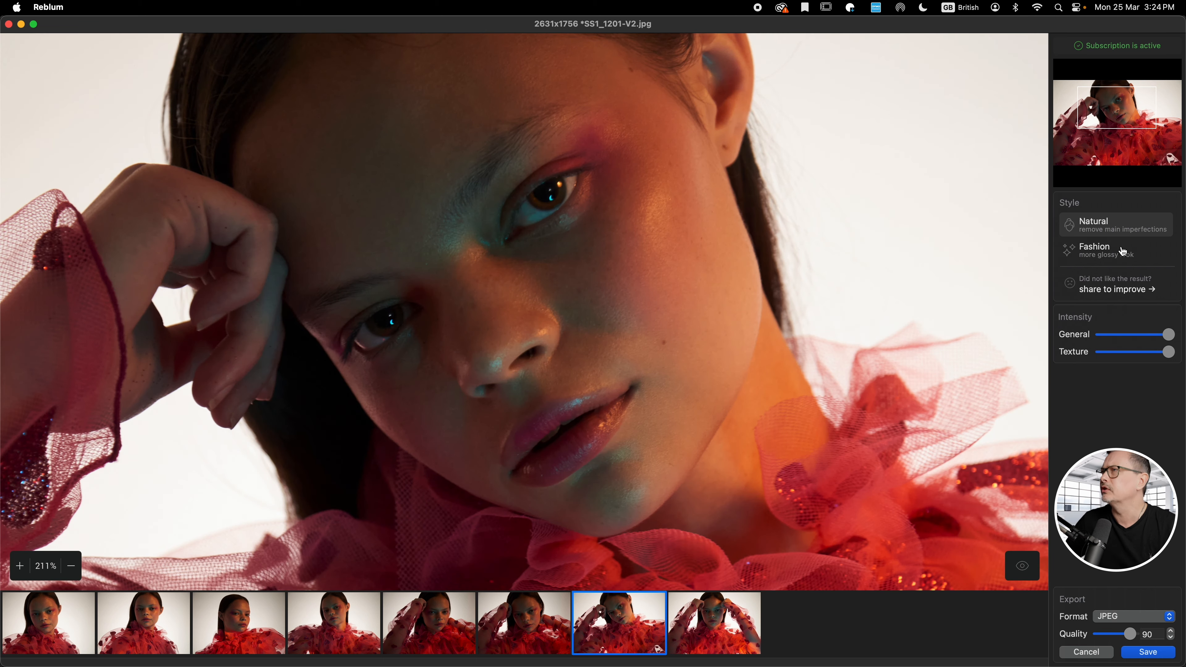
pyautogui.click(1023, 566)
pyautogui.click(1022, 566)
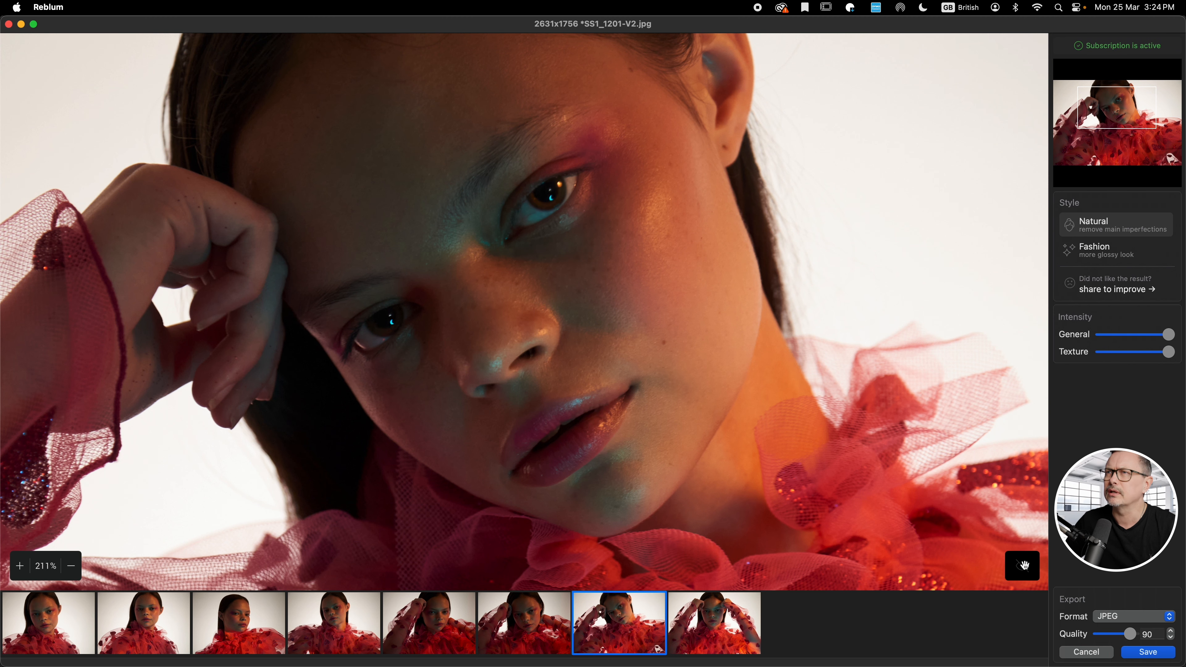
# - Apply the Fashion style to SS1_1201-V2.jpg and compare the face with the original
pyautogui.click(1112, 250)
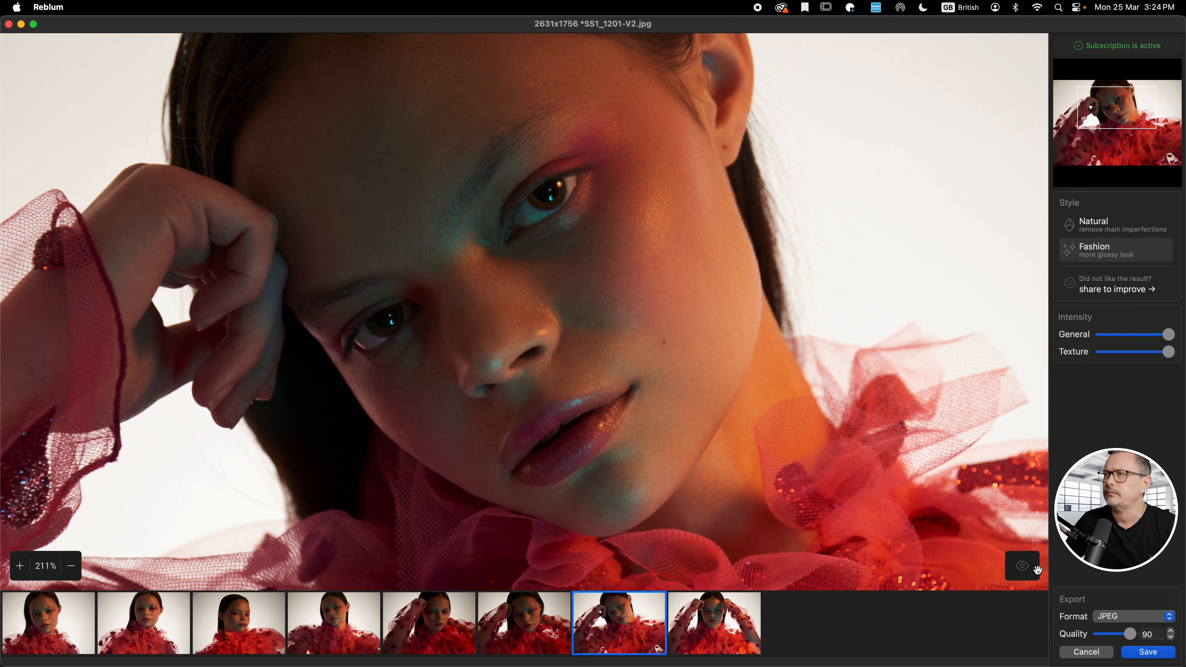
pyautogui.click(1025, 568)
pyautogui.click(1023, 566)
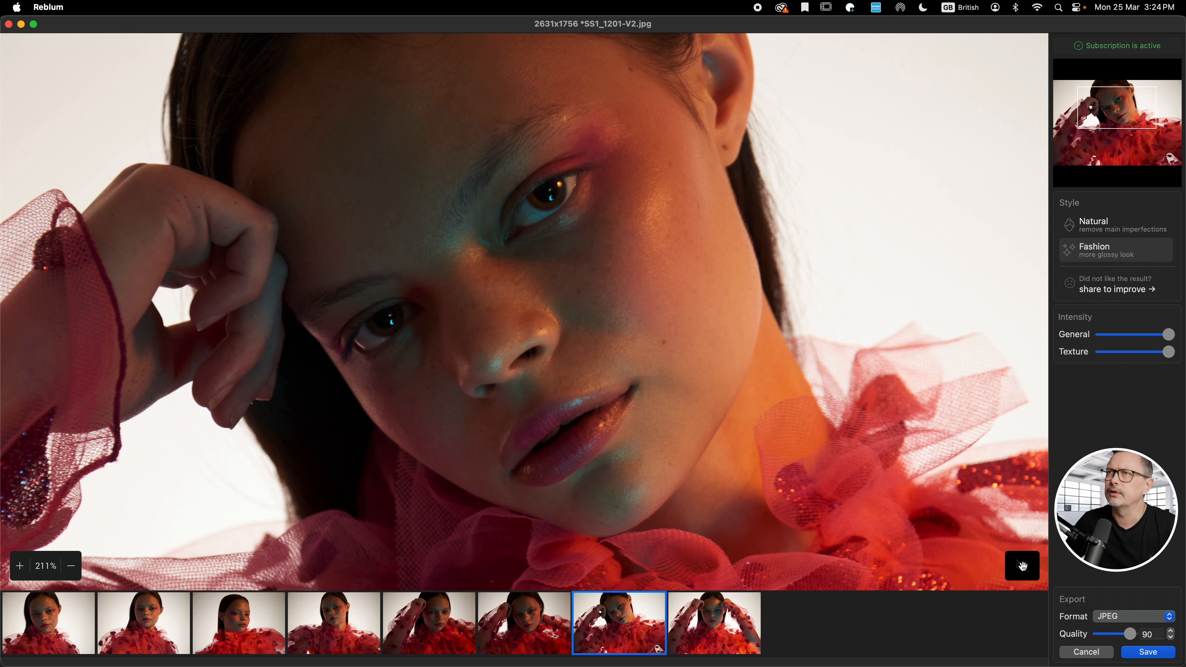
pyautogui.scroll(-5, 895, 509)
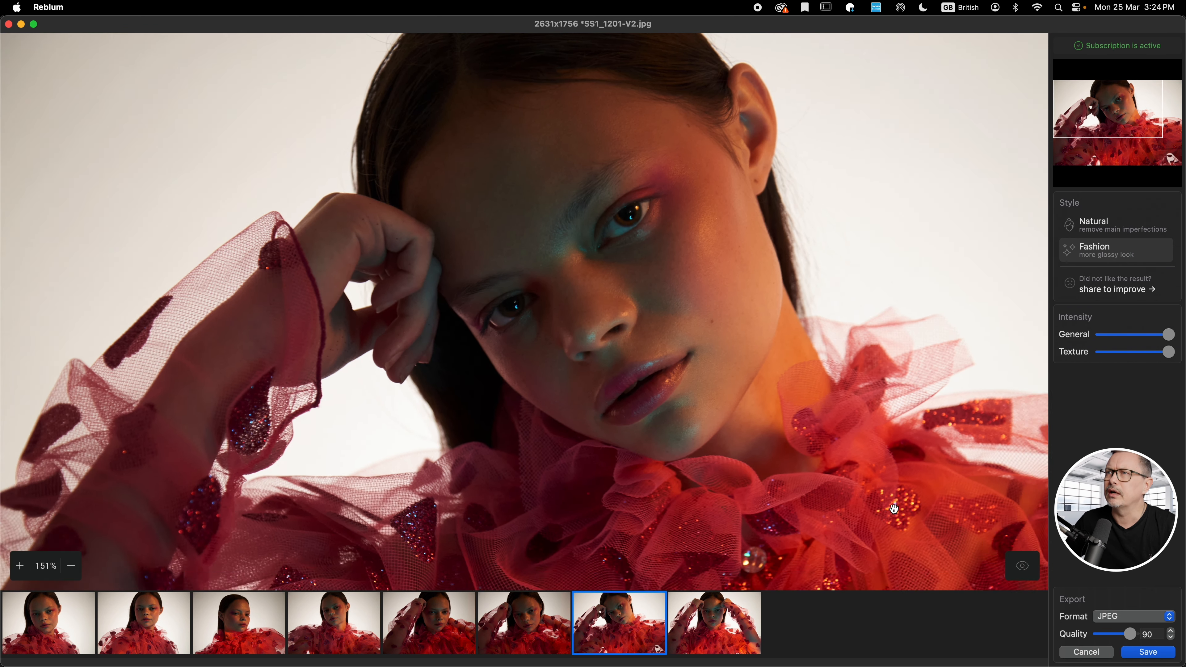
pyautogui.scroll(-4, 894, 509)
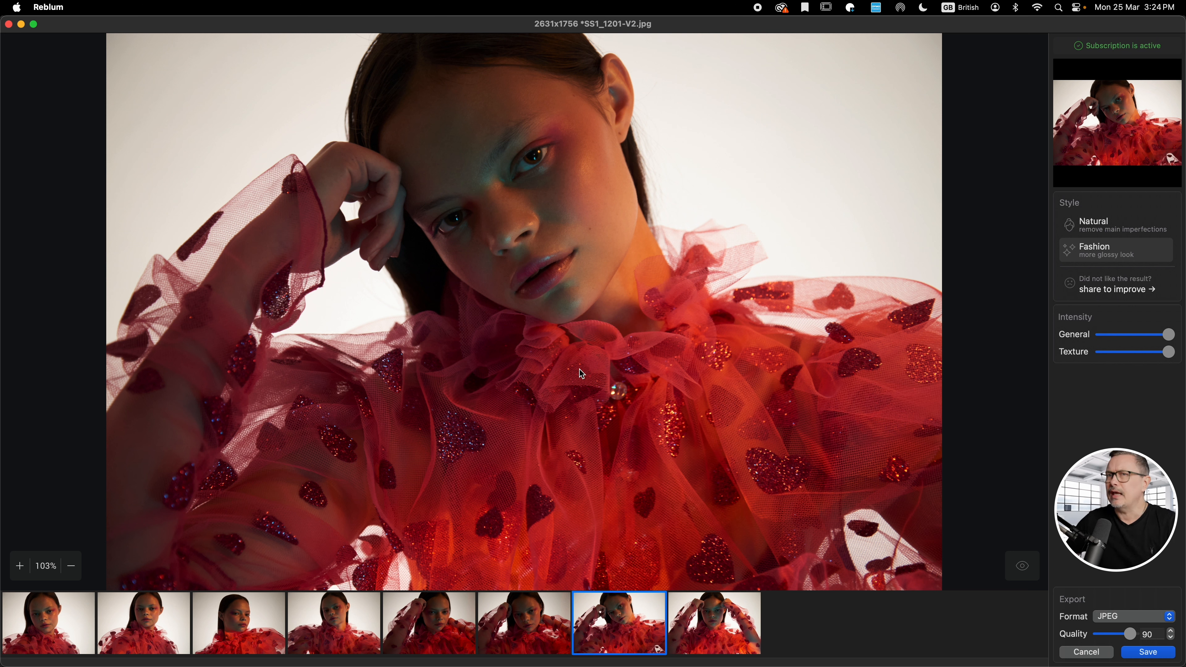
# - Open SS1_1228-V2.jpg from the batch for review
pyautogui.click(551, 628)
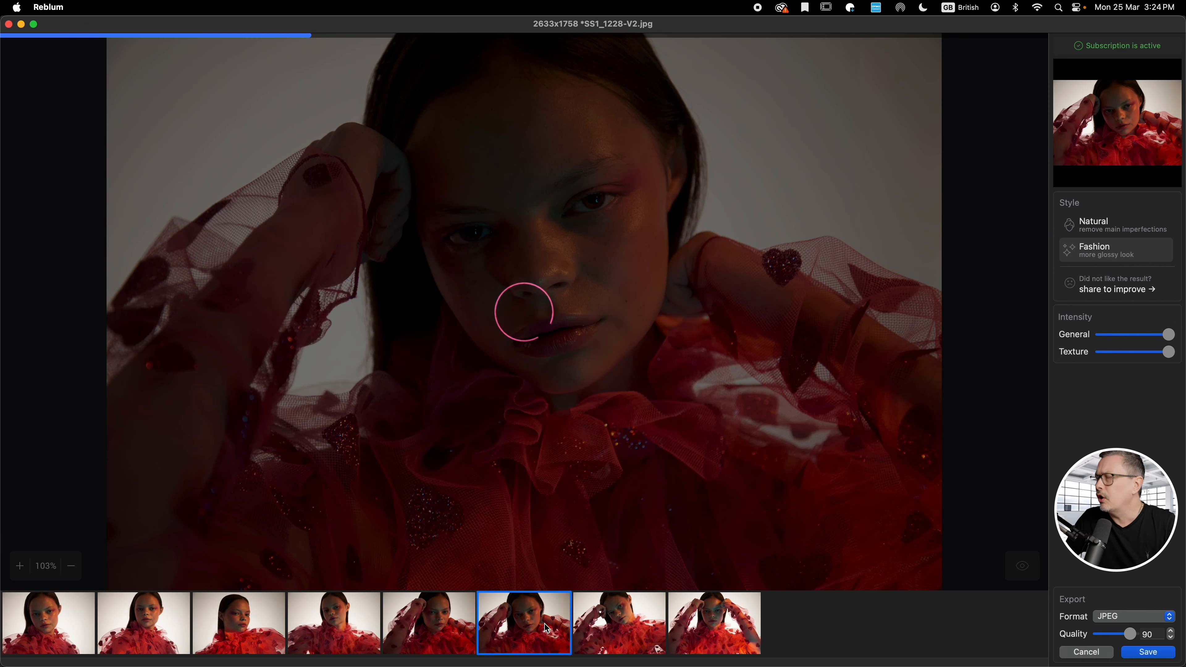